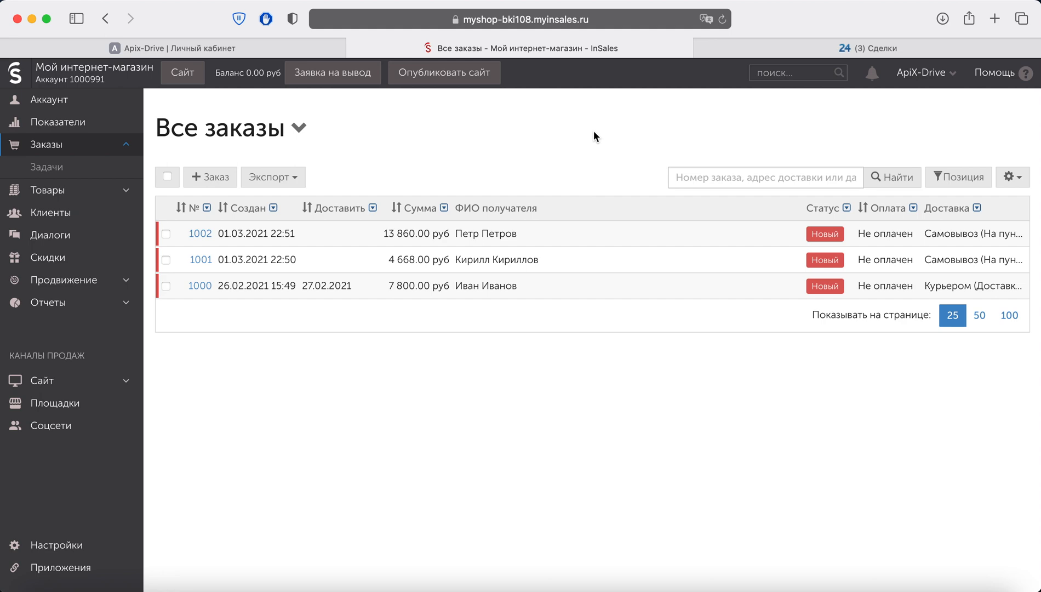
Examine the orders from InSales among the new deals in the Bitrix24 CRM
left_click(789, 44)
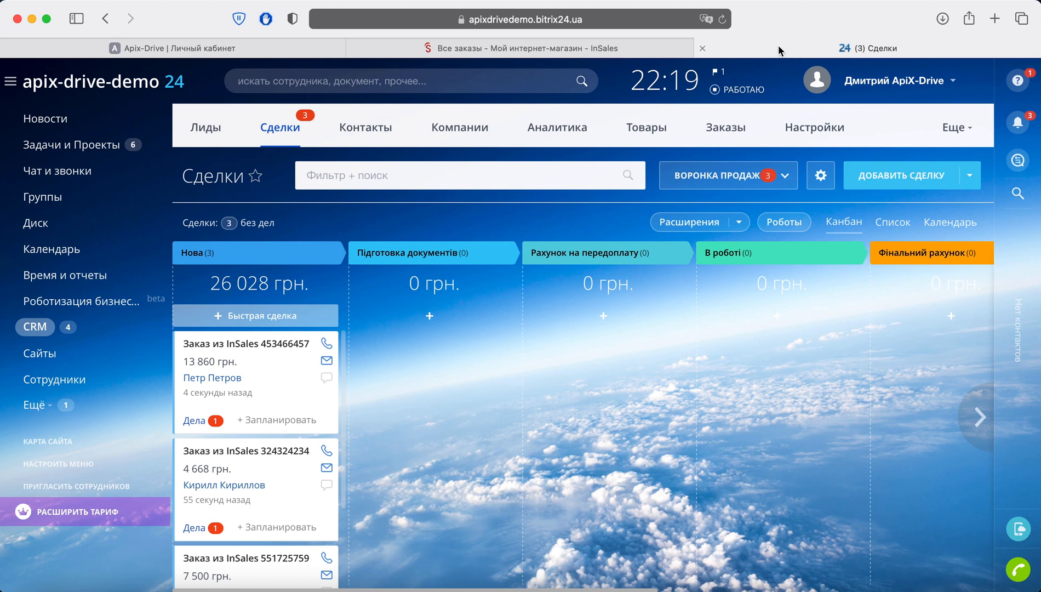
scroll(279, 448, "down", 3)
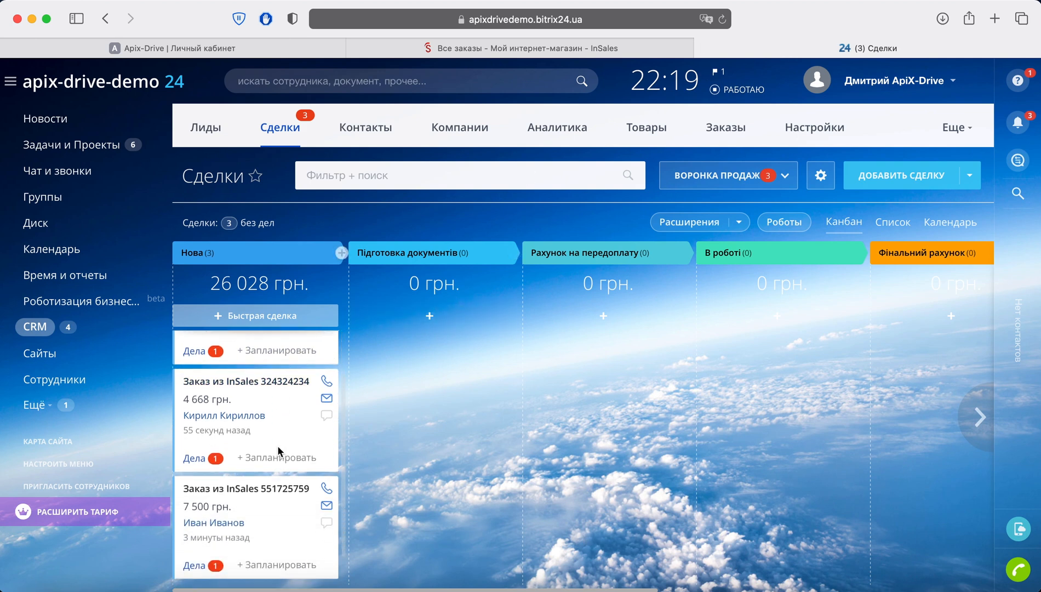
scroll(279, 450, "up", 3)
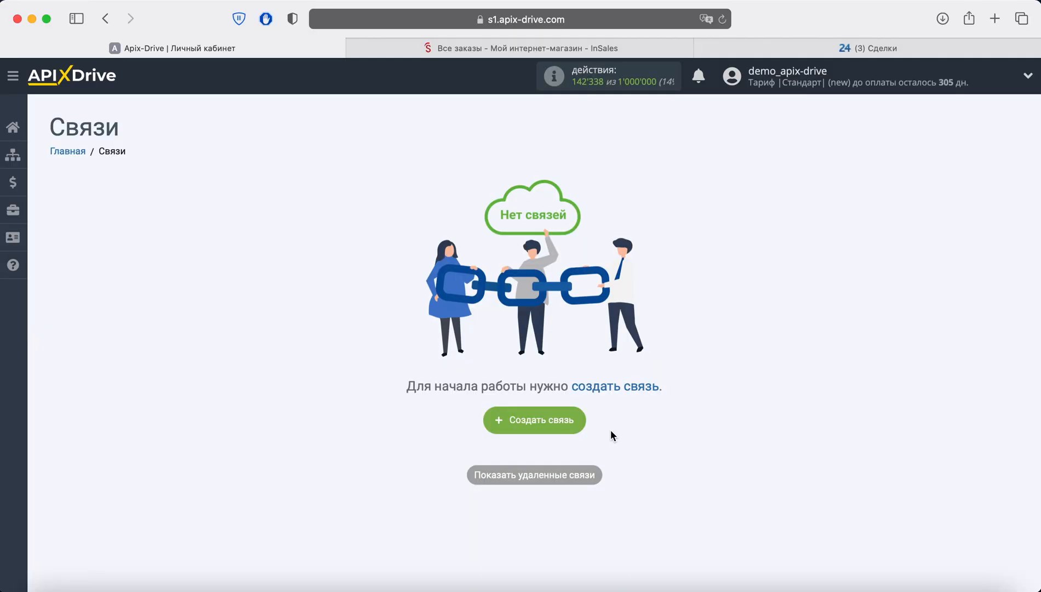
Create a new connection in ApiX-Drive and set InSales as its data source system
left_click(570, 416)
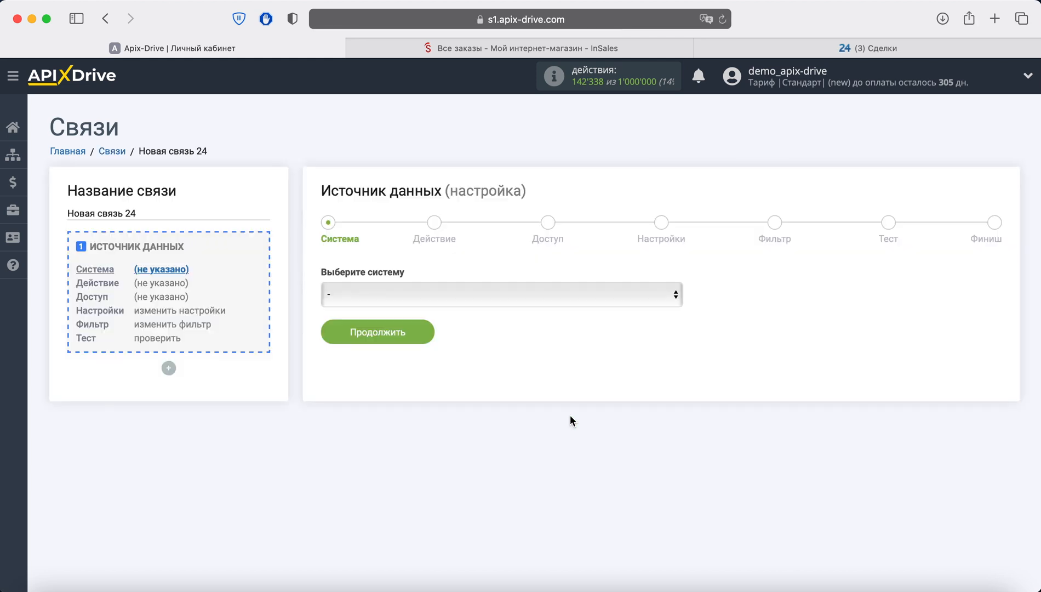
left_click(507, 304)
scroll(499, 345, "down", 10)
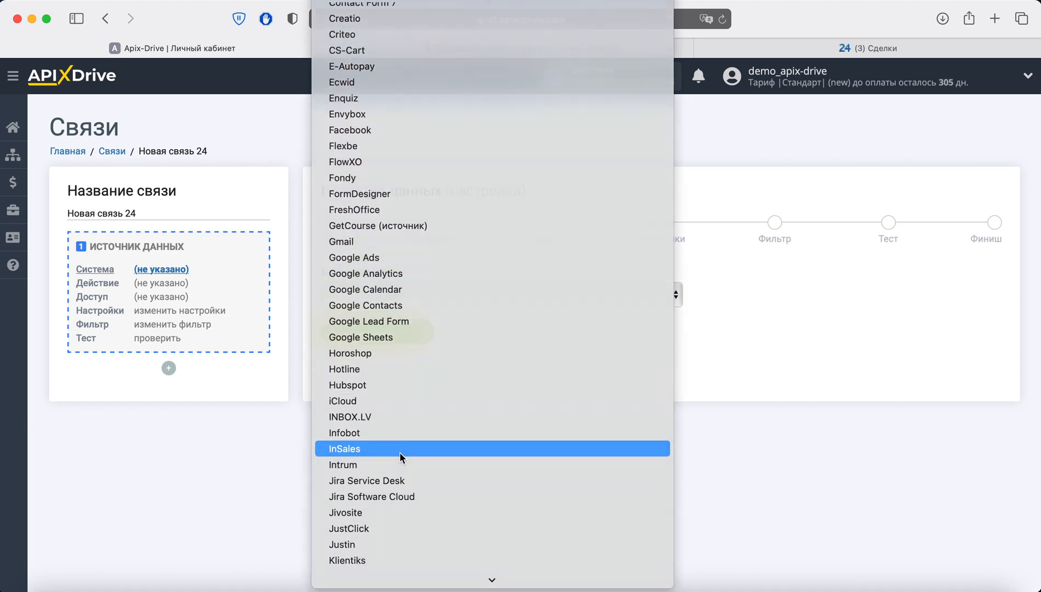
left_click(400, 449)
left_click(407, 331)
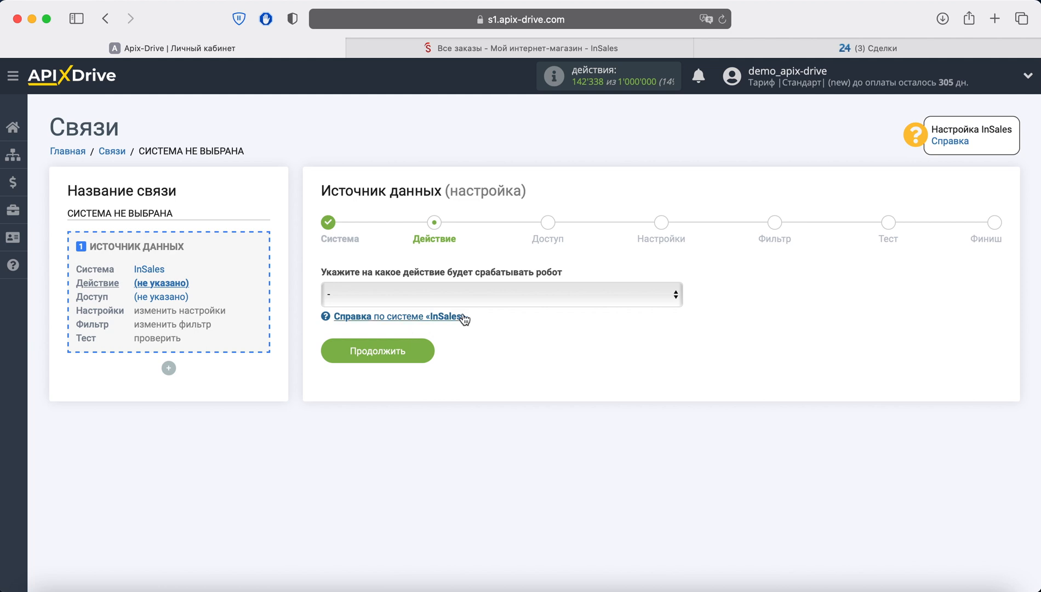
Set the source action to "Загрузить заказы (по дате создания)" and continue to the access stage
left_click(489, 295)
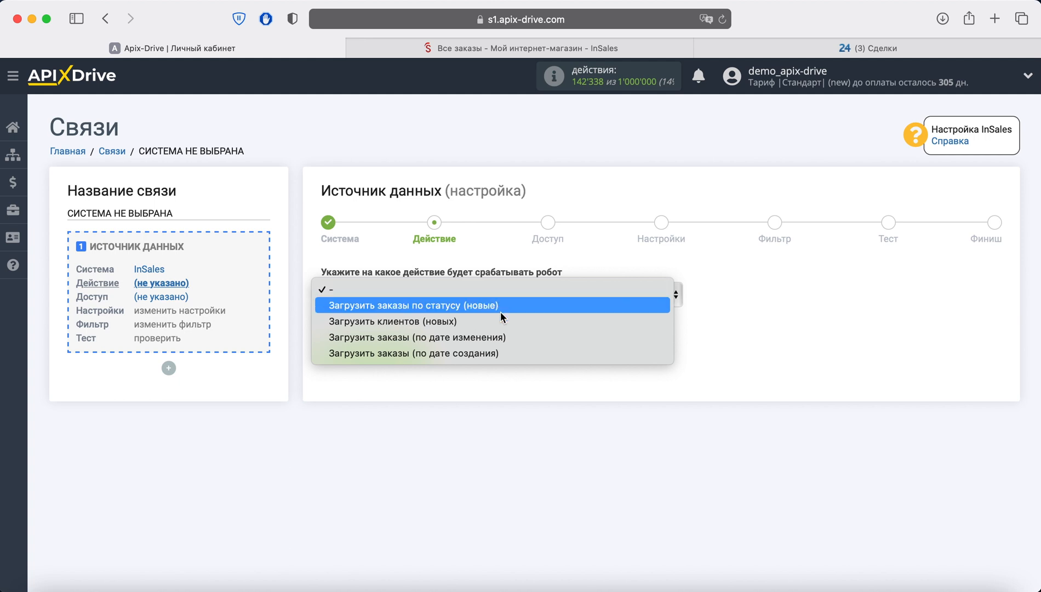
left_click(514, 356)
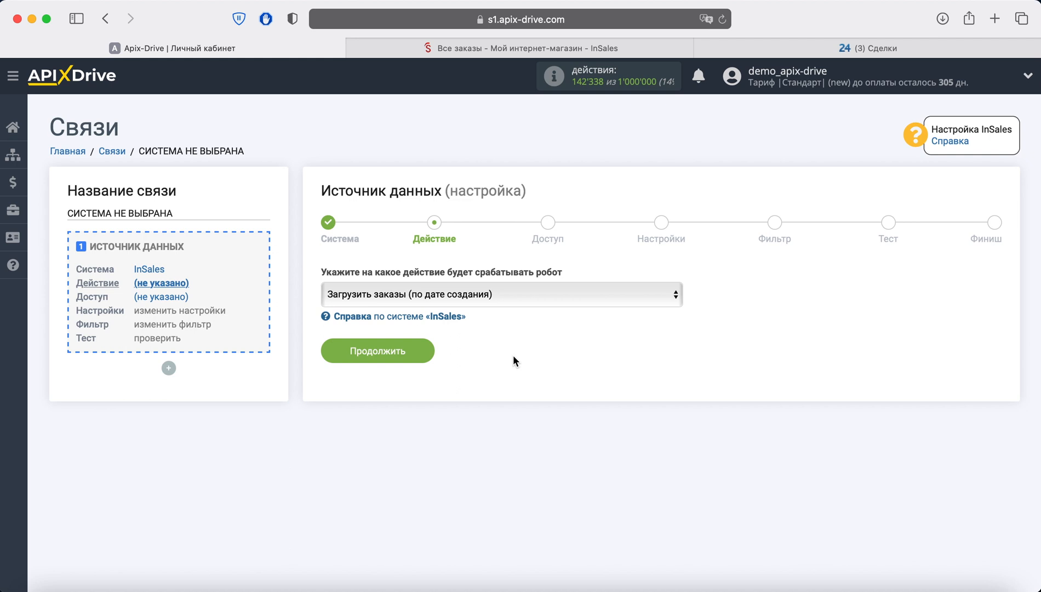
left_click(421, 353)
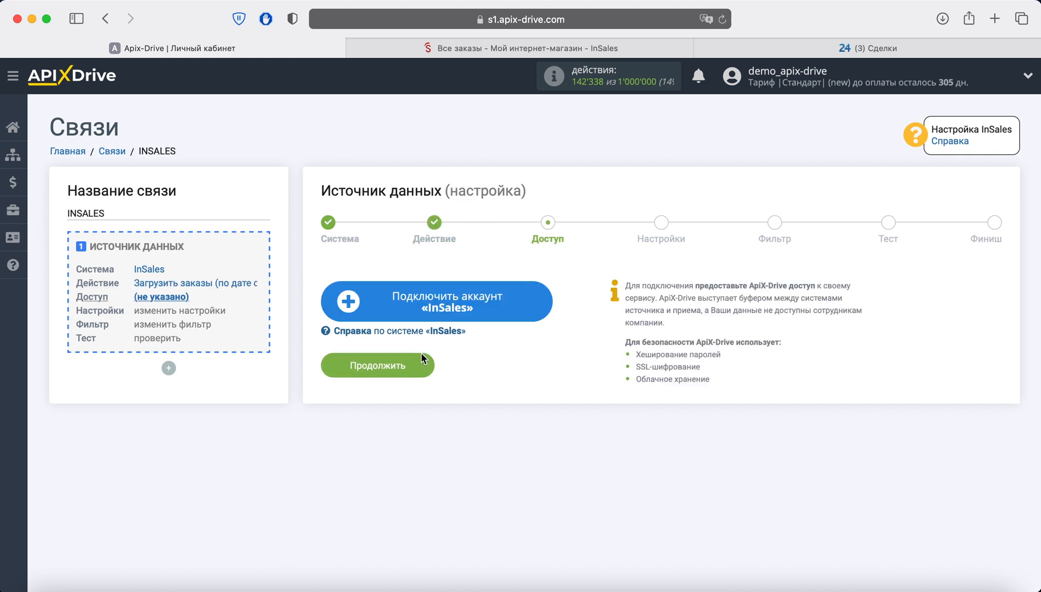
Start connecting an InSales account and fill in the domain myshop-bki108.myinsales.ru copied from the store's web address
left_click(400, 309)
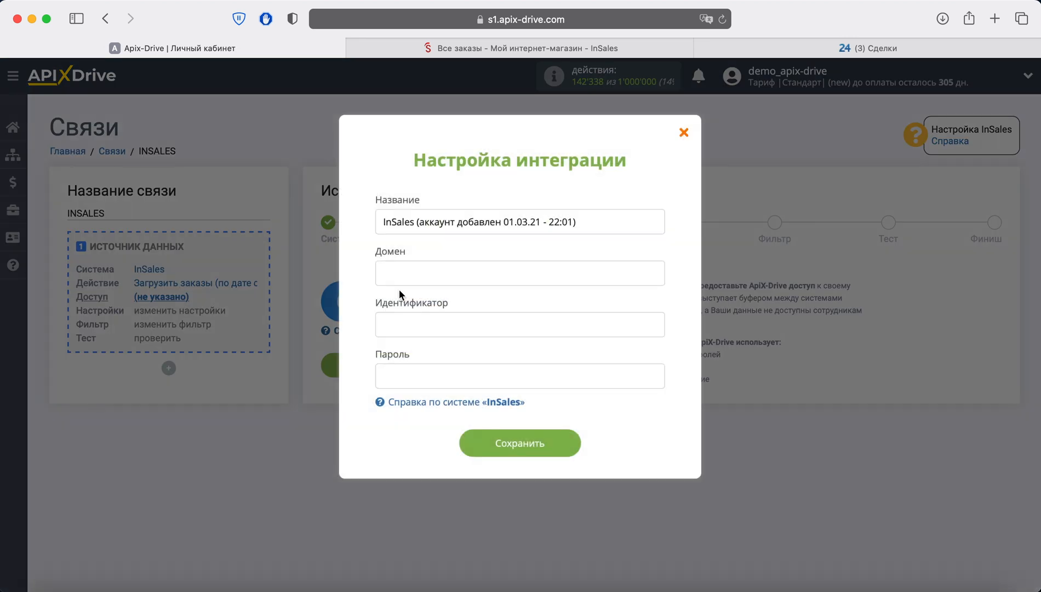
left_click(524, 49)
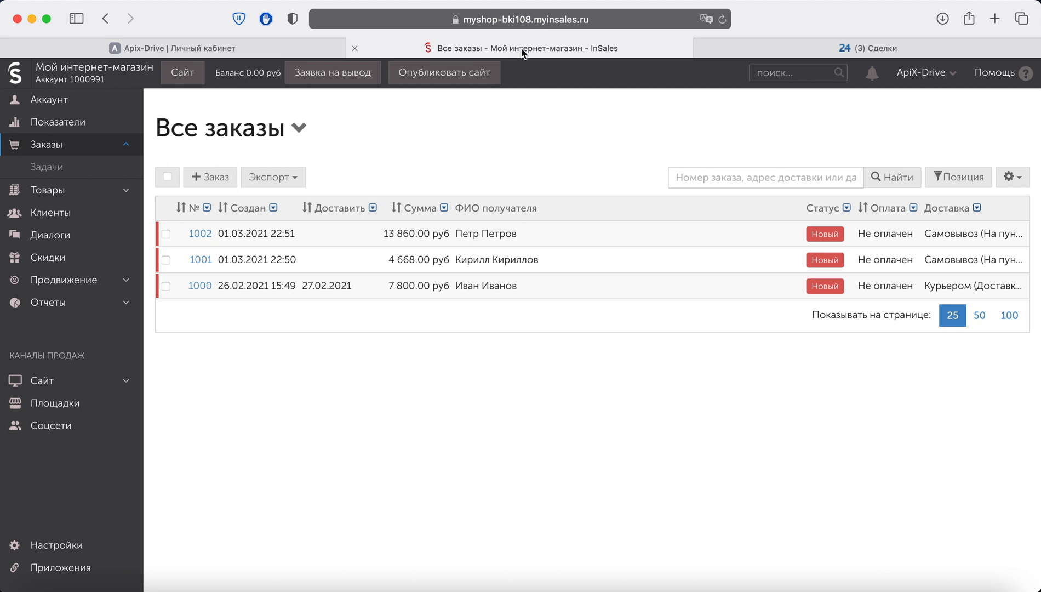
left_click(498, 19)
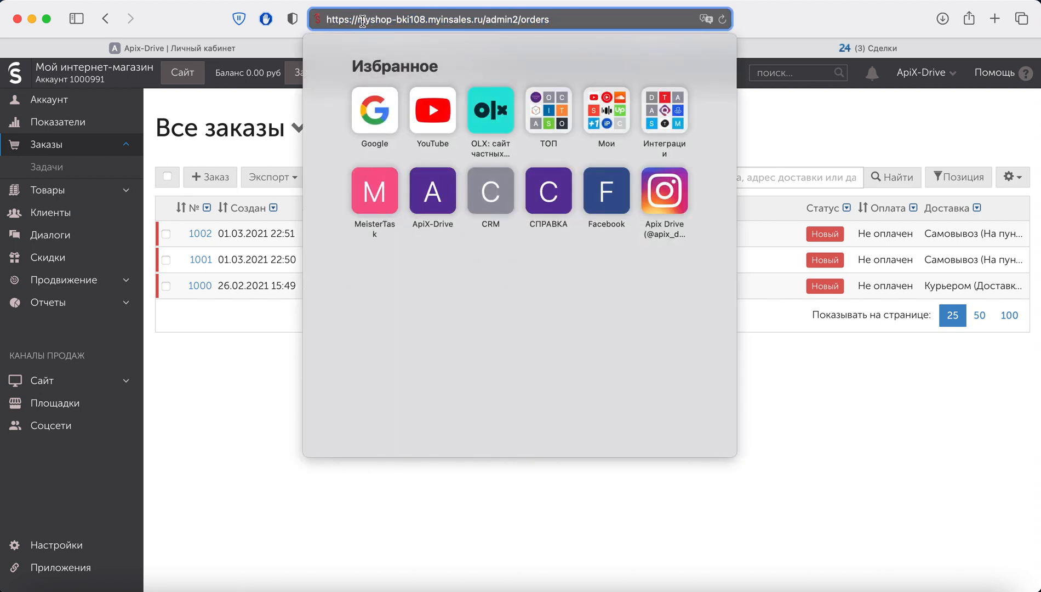
left_click_drag(362, 21, 474, 20)
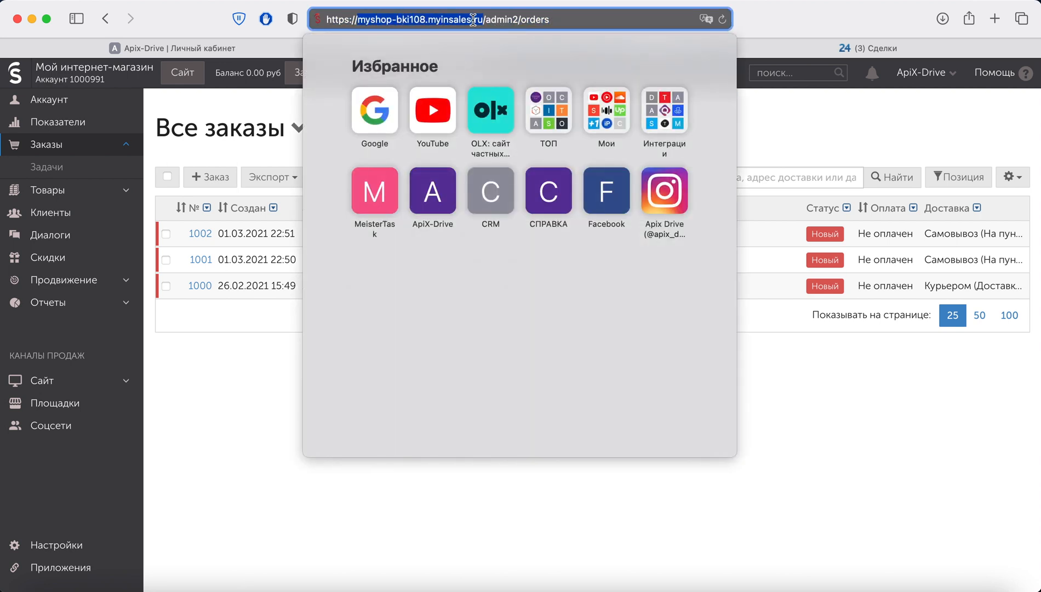
right_click(473, 20)
left_click(491, 42)
left_click(260, 44)
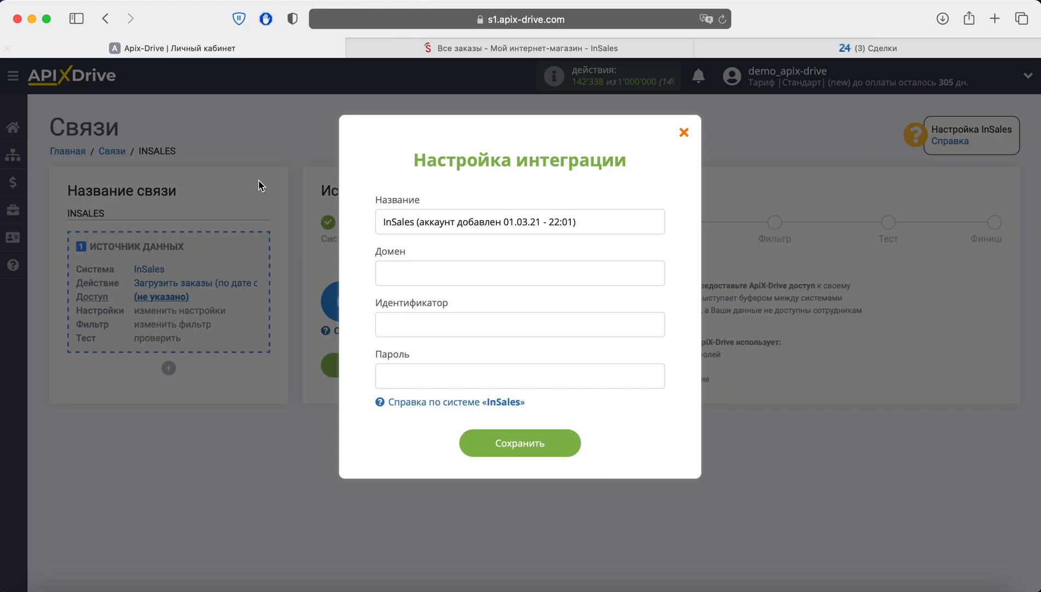
right_click(404, 272)
left_click(445, 317)
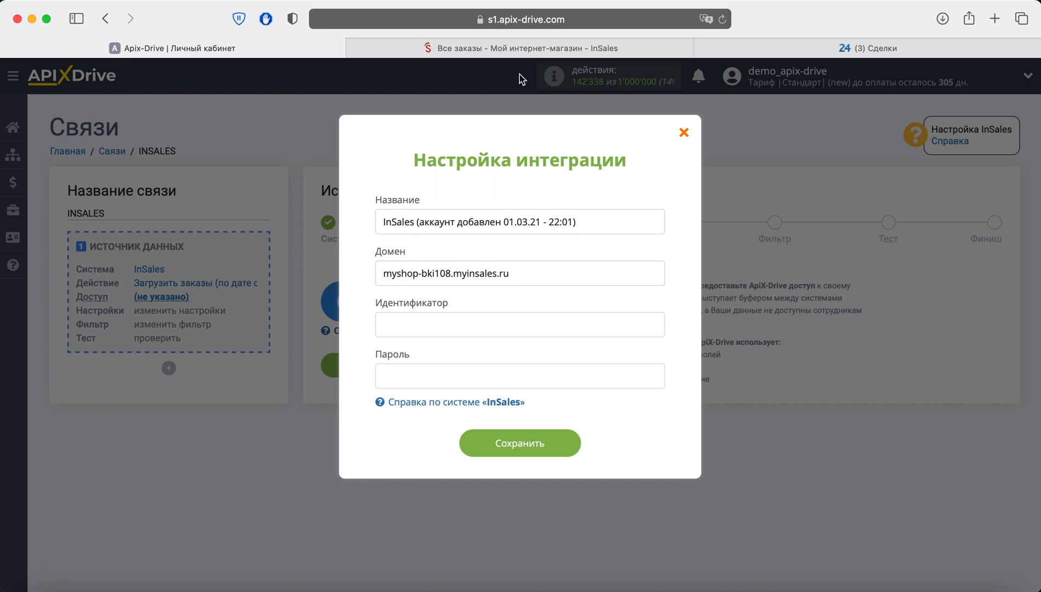
In the InSales admin's developer section, create a new access key named ApiX-Drive
left_click(515, 45)
left_click(40, 564)
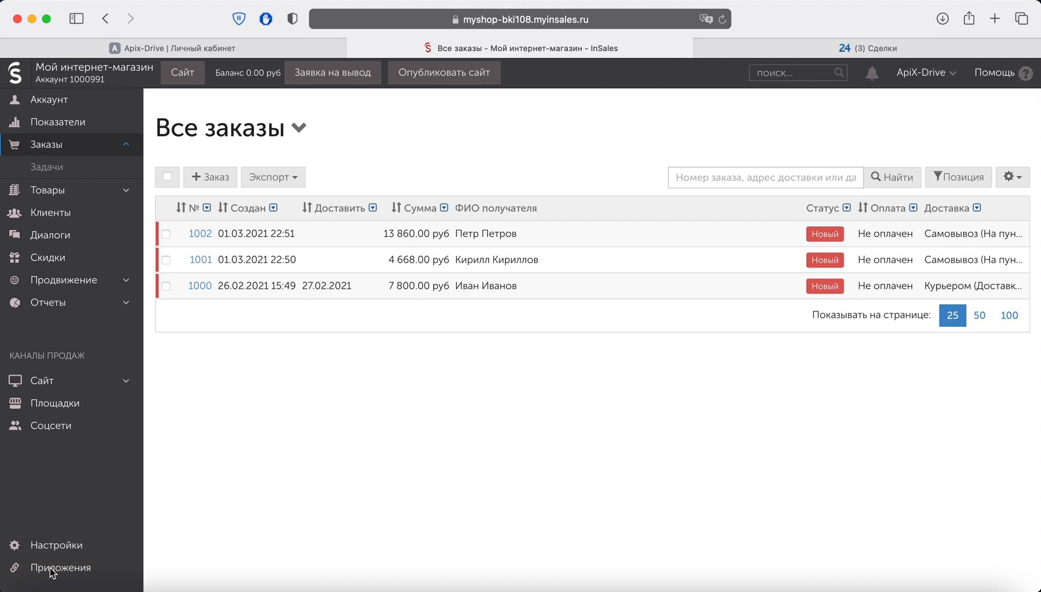
left_click(202, 157)
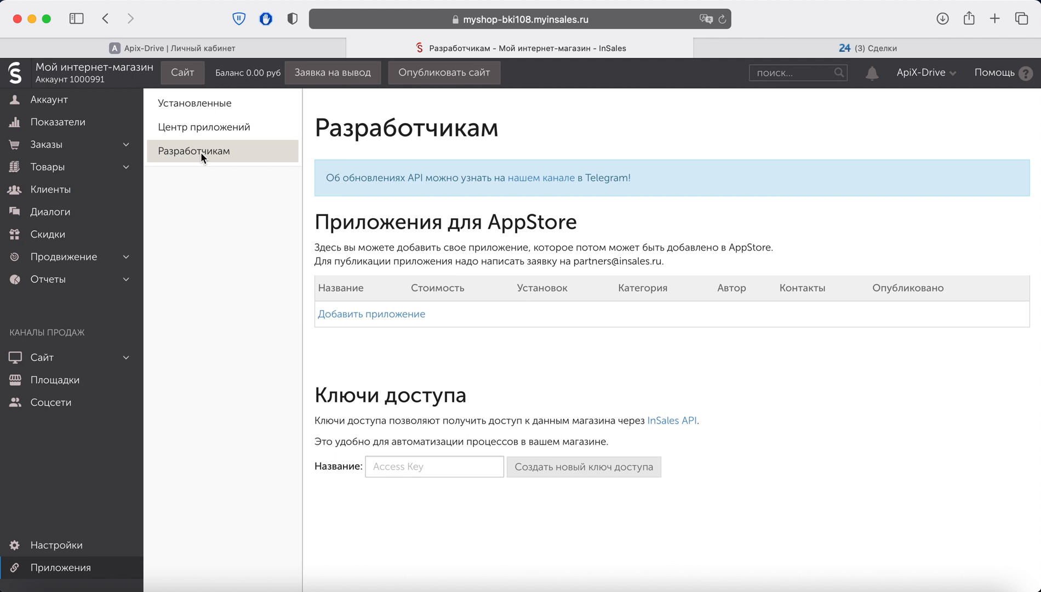
left_click(402, 467)
type("ApiX-Drive")
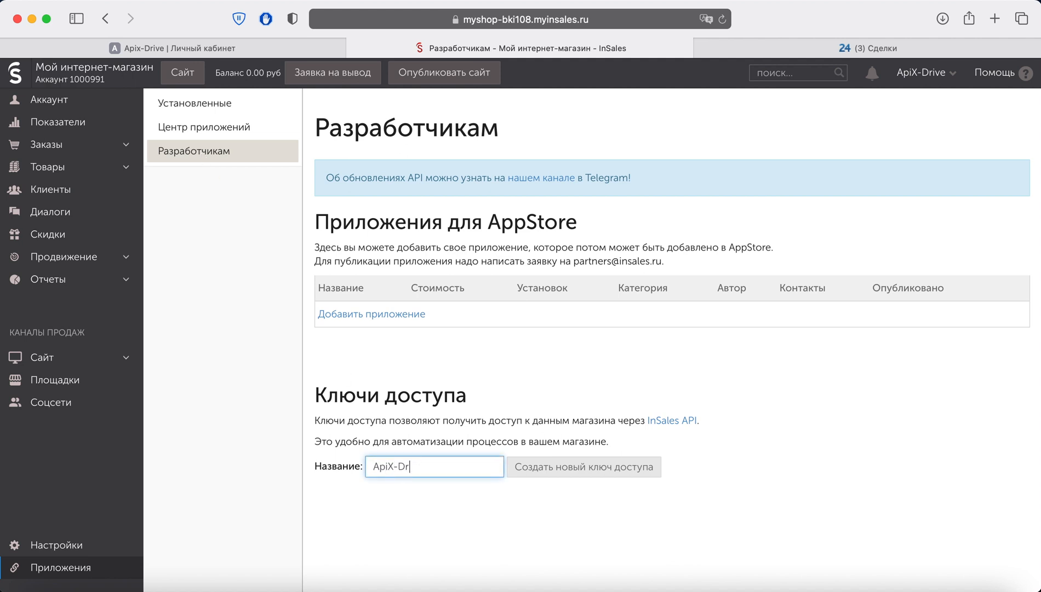
left_click(577, 475)
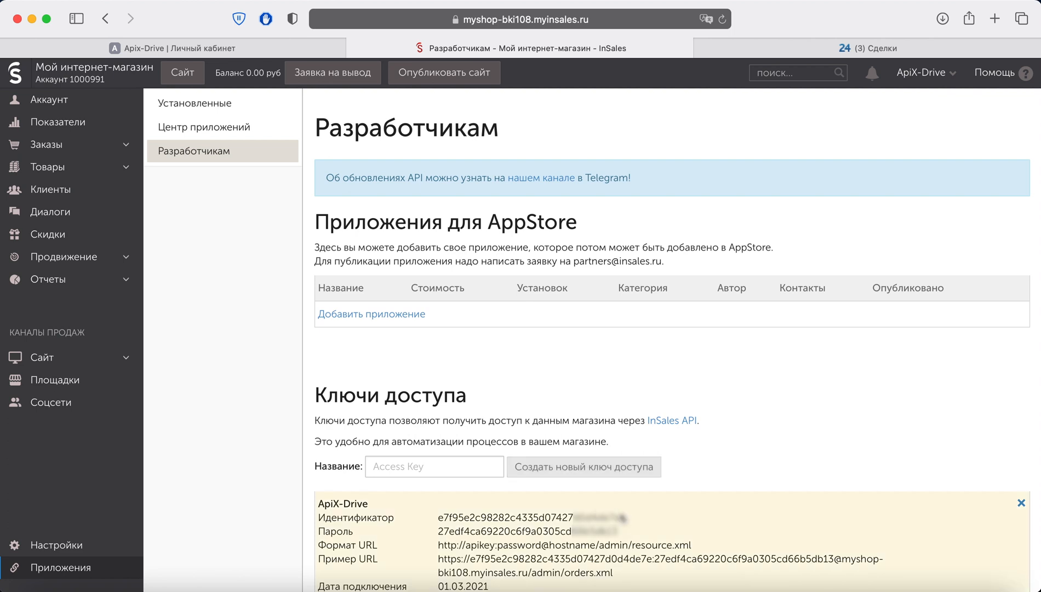
Copy the new access key's identifier from InSales into the identifier field of the ApiX-Drive integration setup
left_click_drag(620, 517, 445, 516)
right_click(445, 516)
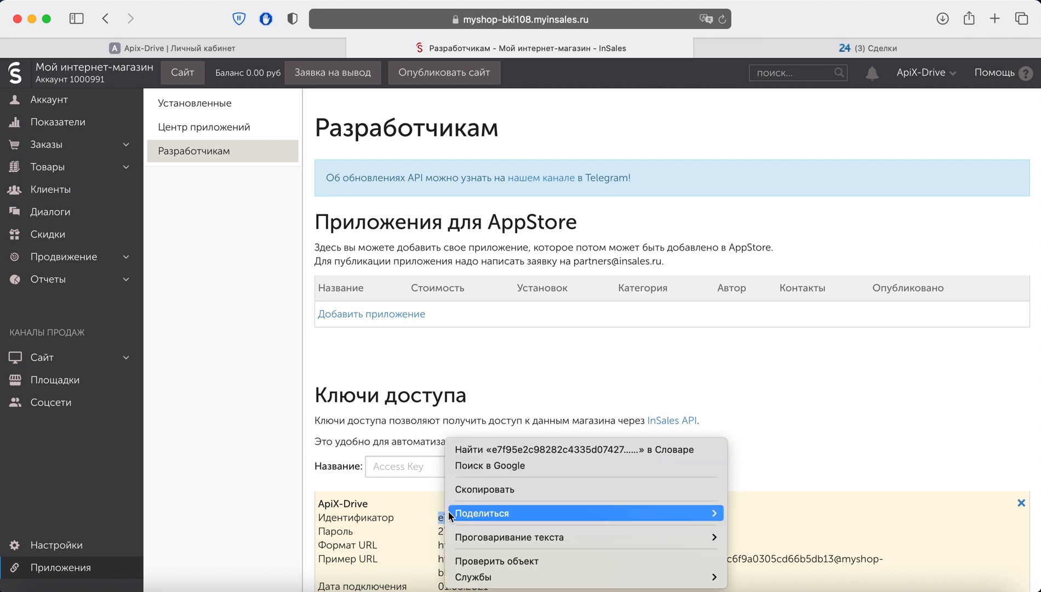
left_click(461, 490)
left_click(219, 54)
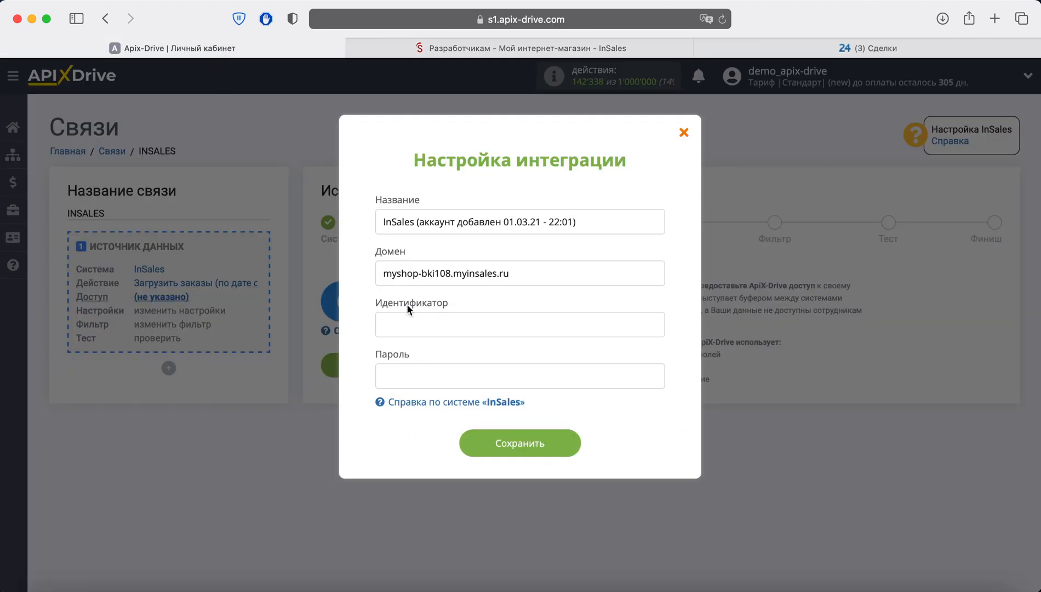
right_click(421, 323)
left_click(436, 361)
Copy the access key's password from InSales into the integration's password field in ApiX-Drive and save the account
left_click(454, 43)
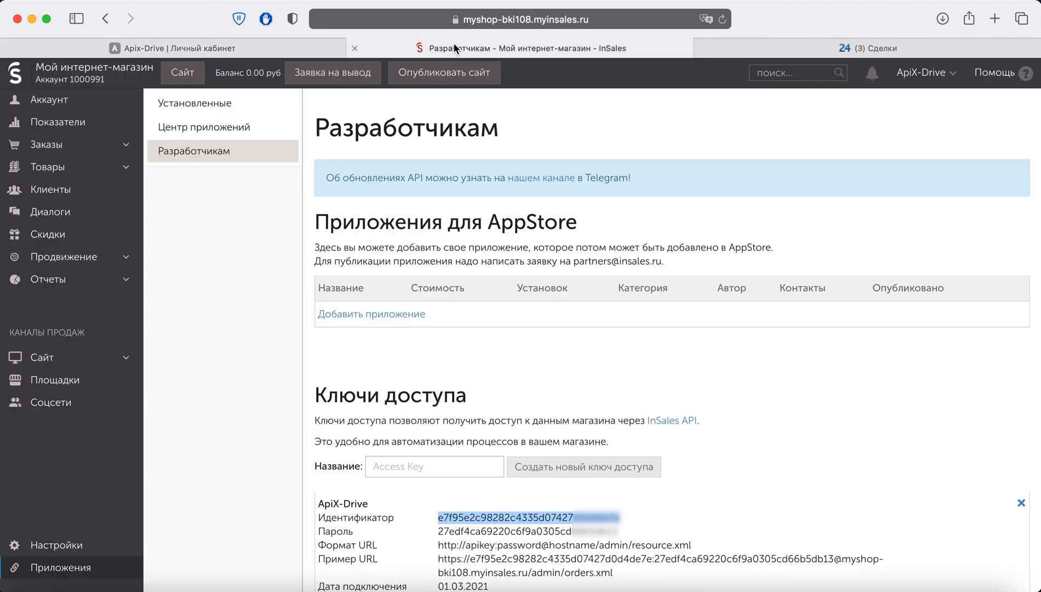
left_click_drag(625, 530, 437, 530)
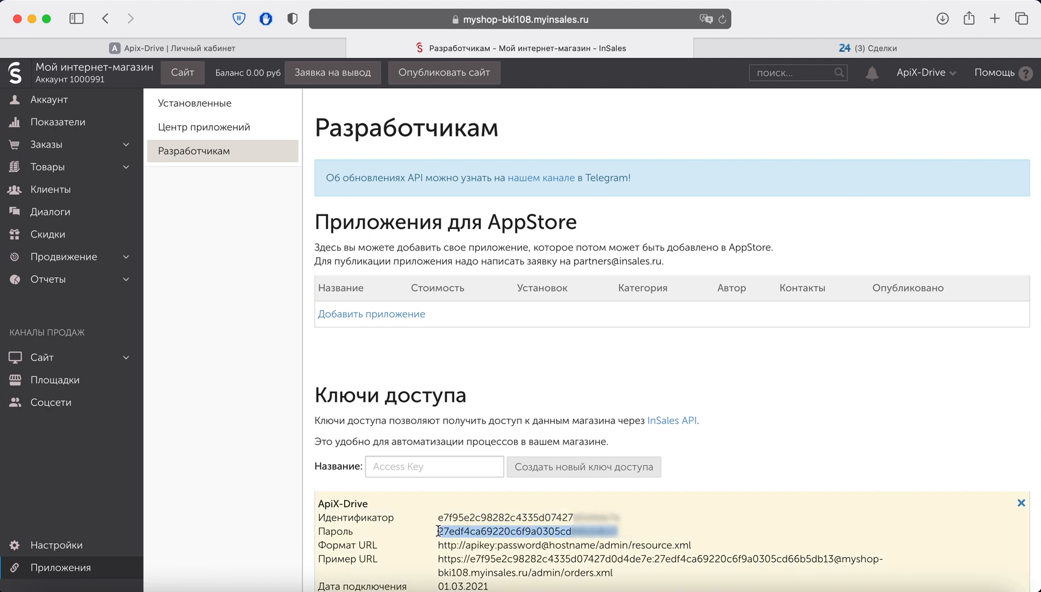
right_click(451, 530)
left_click(473, 489)
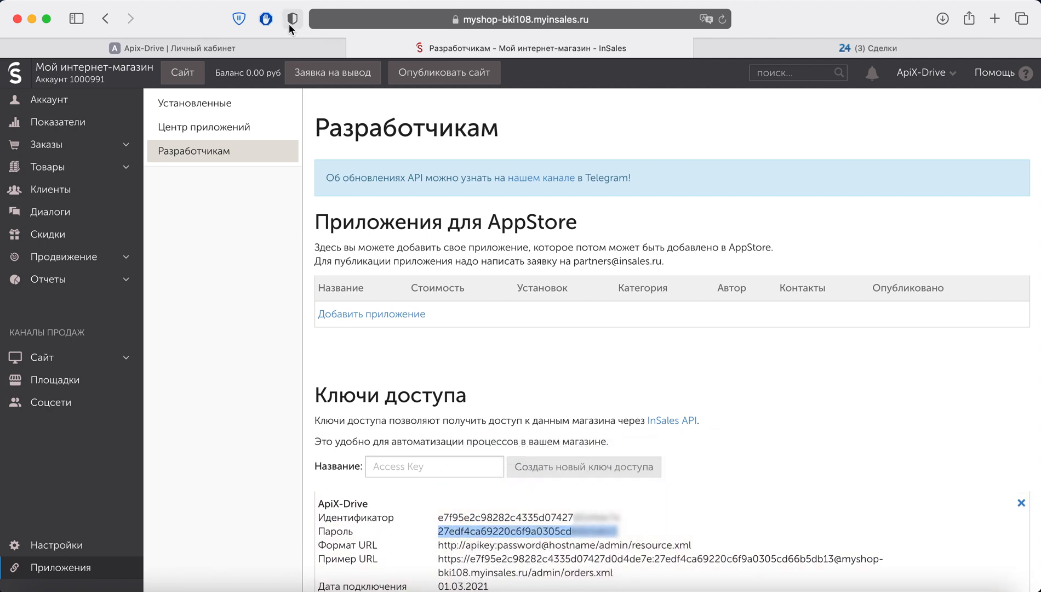
left_click(278, 46)
right_click(422, 375)
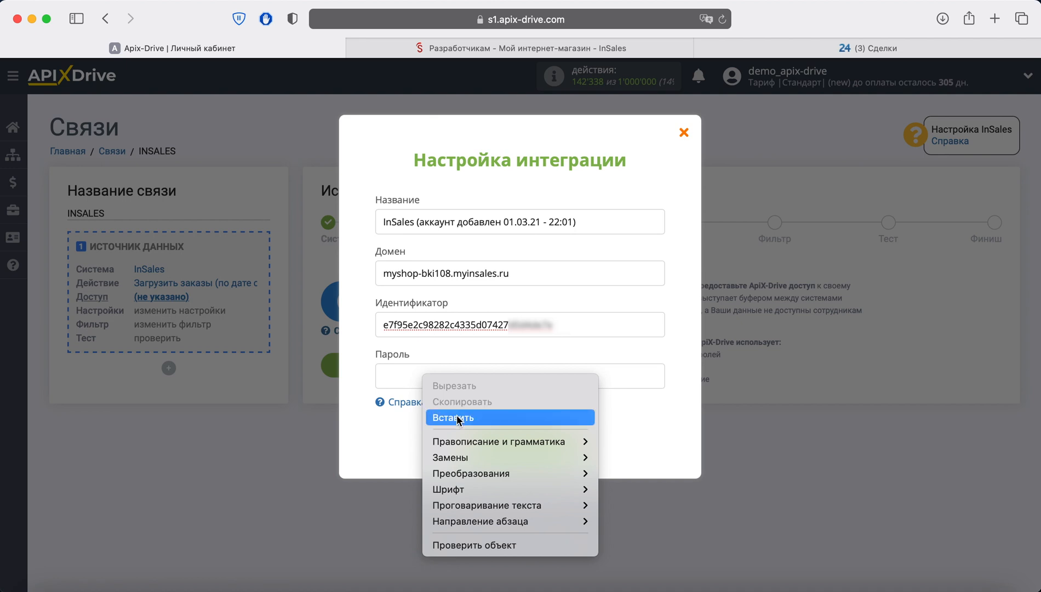
left_click(464, 417)
left_click(551, 443)
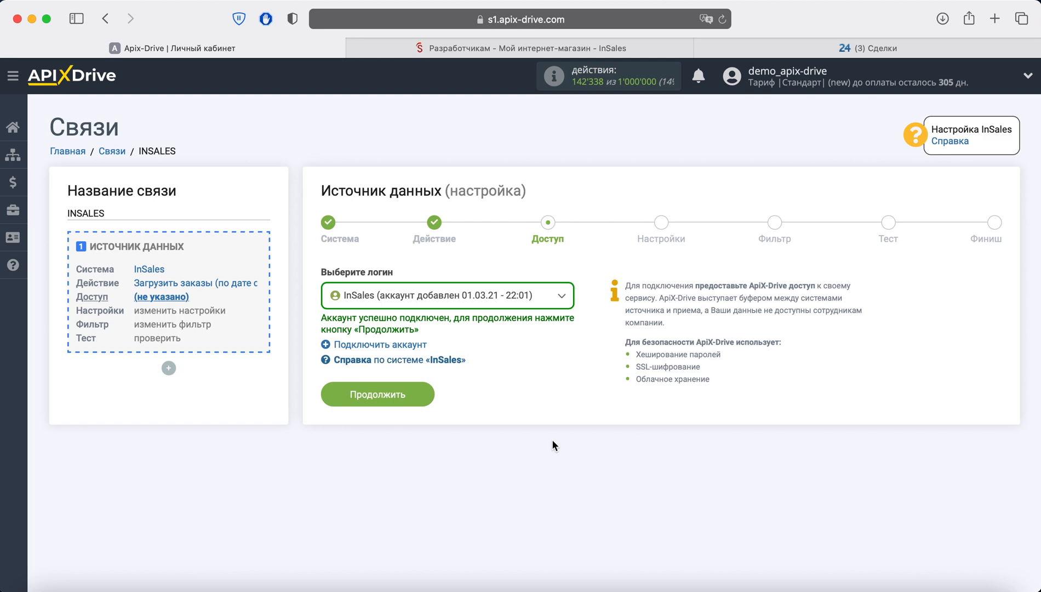
Continue with the connected InSales account to the test stage, adding no source settings or filter conditions
left_click(423, 395)
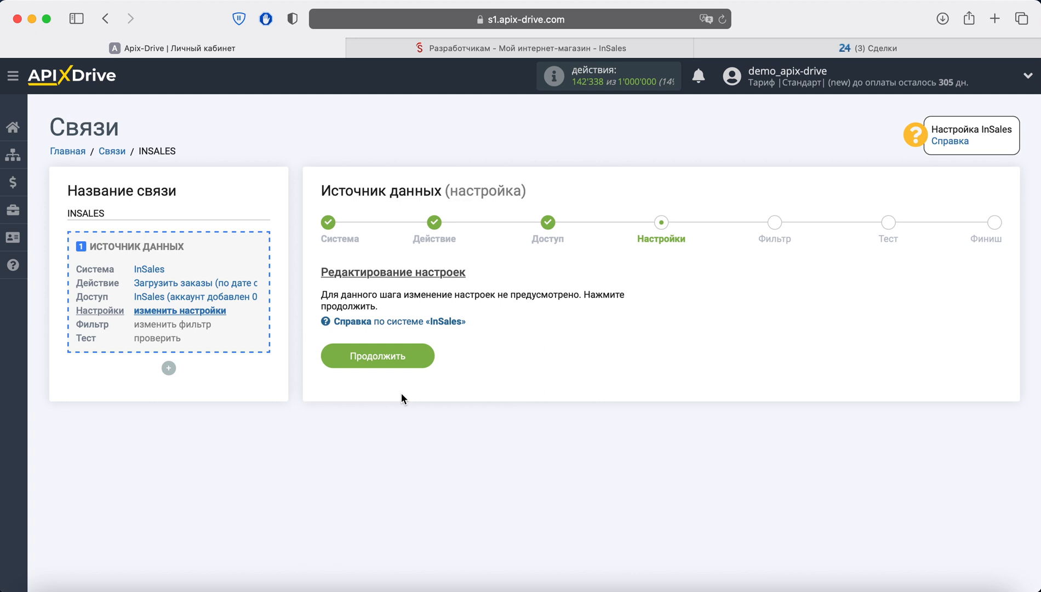
left_click(400, 363)
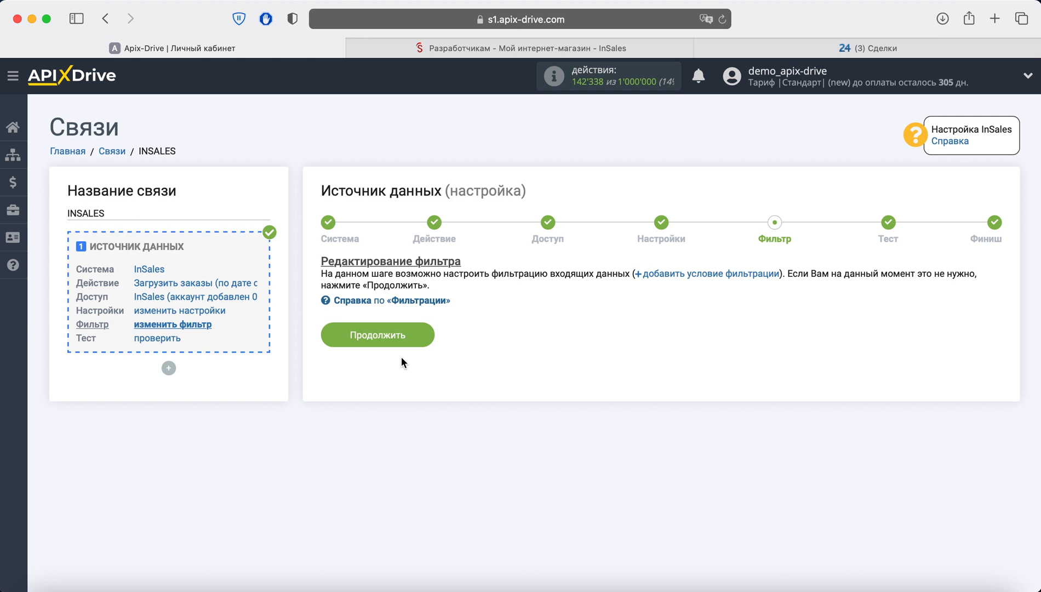
left_click(404, 338)
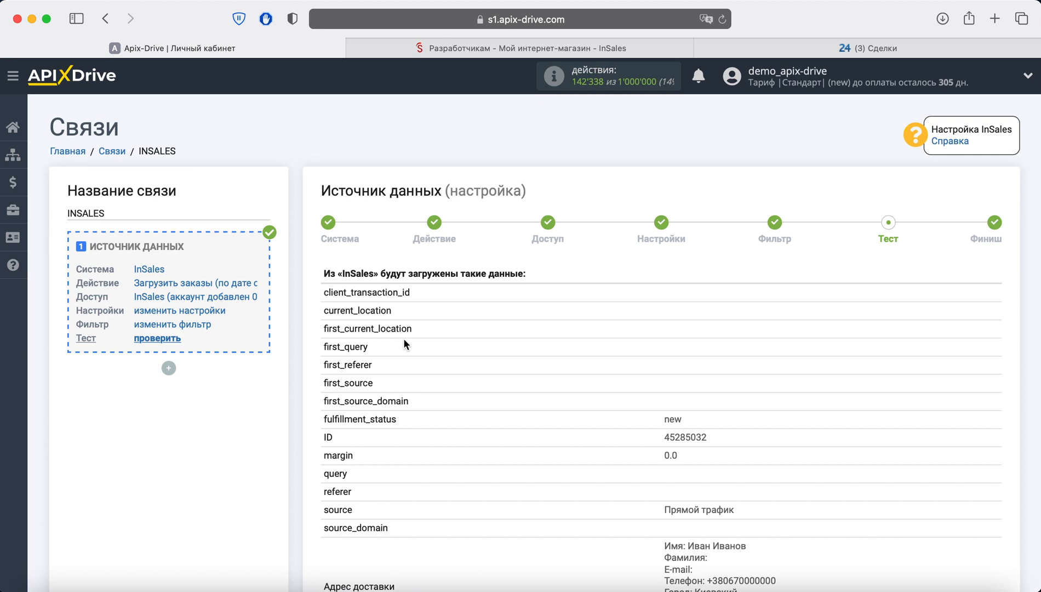
Review the InSales test order data and complete the data source setup
scroll(404, 339, "down", 20)
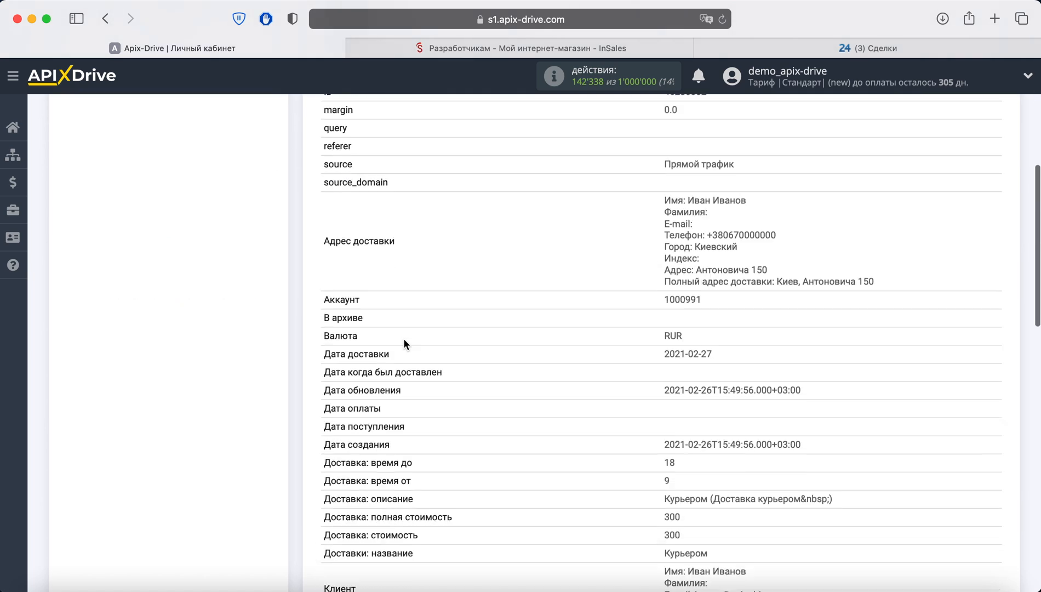
scroll(404, 338, "down", 10)
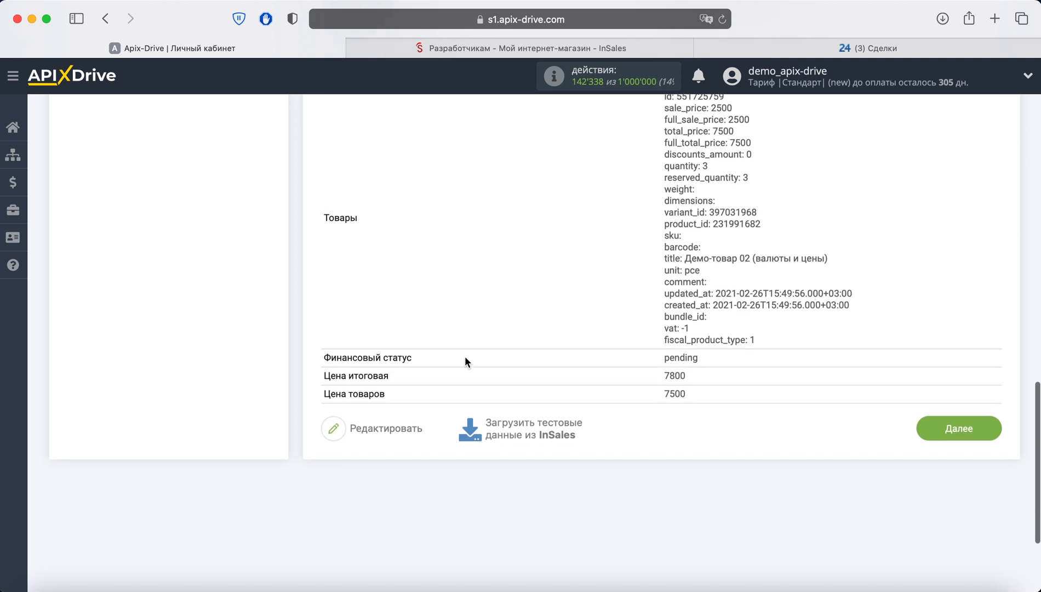
left_click(952, 426)
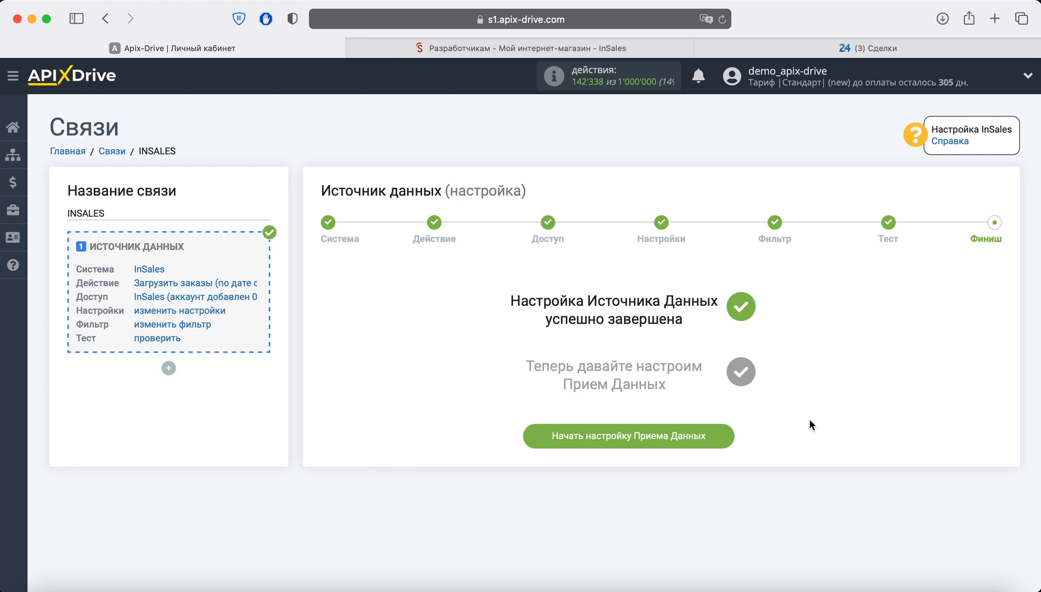
Start setting up the data destination and select Битрикс24 as the receiving system
left_click(712, 437)
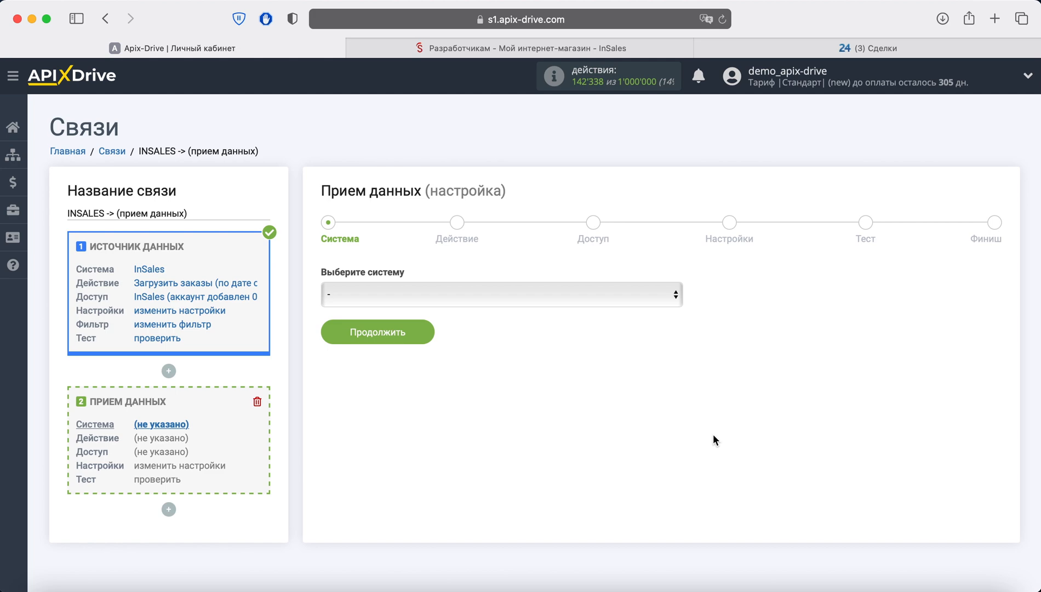
left_click(469, 287)
scroll(504, 387, "down", 15)
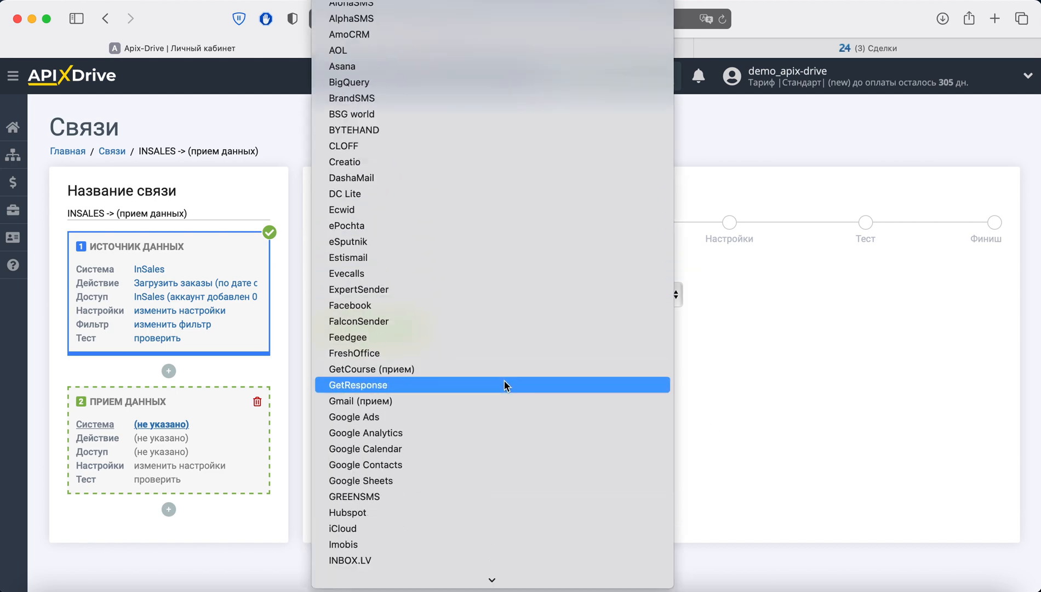
scroll(507, 380, "down", 20)
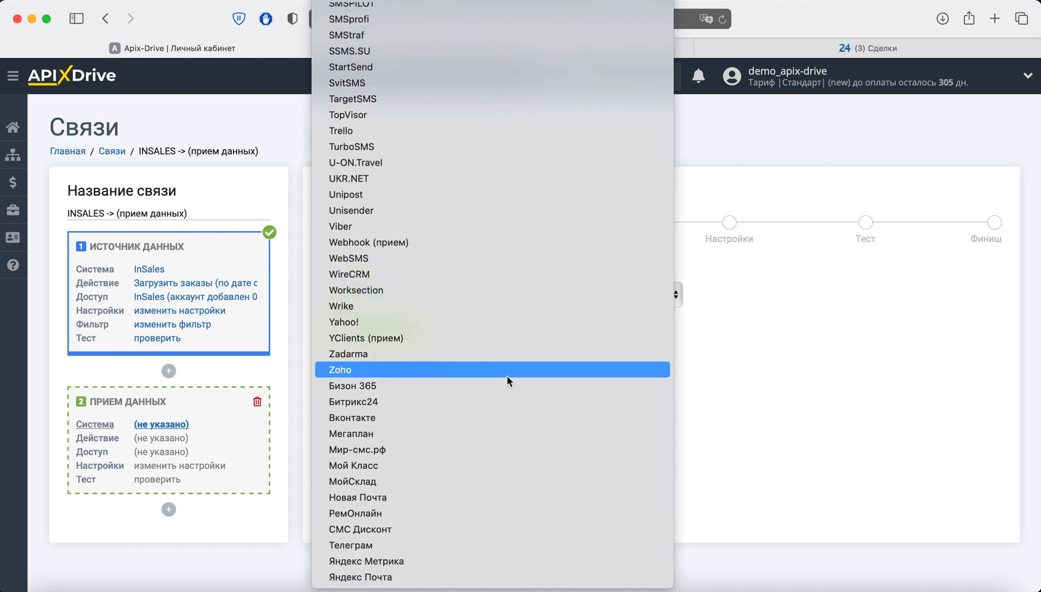
left_click(412, 402)
left_click(408, 332)
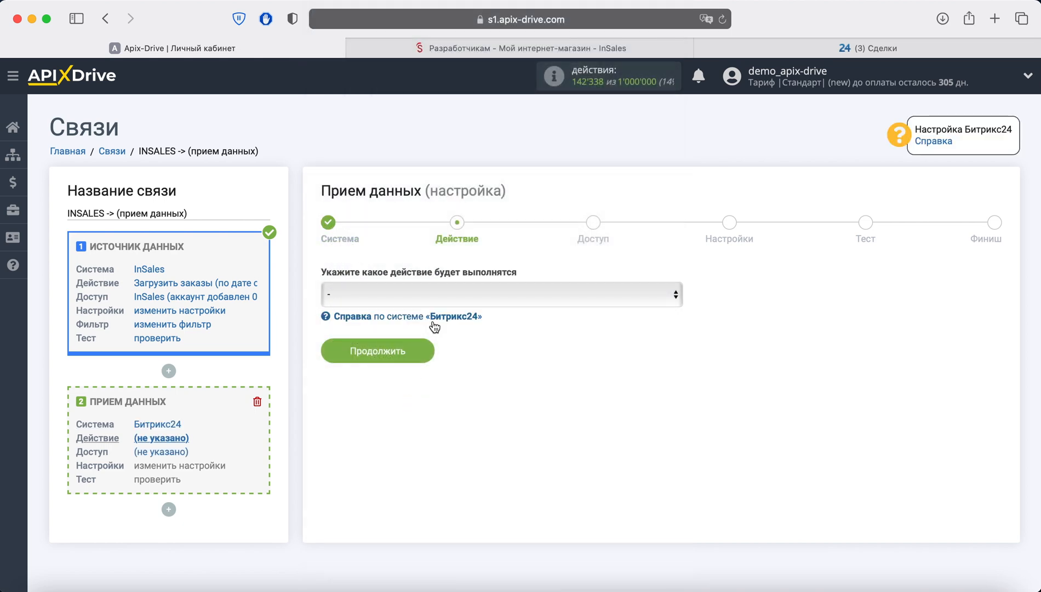
Set the destination action to «Отправка сделок» and continue to the access stage
left_click(470, 296)
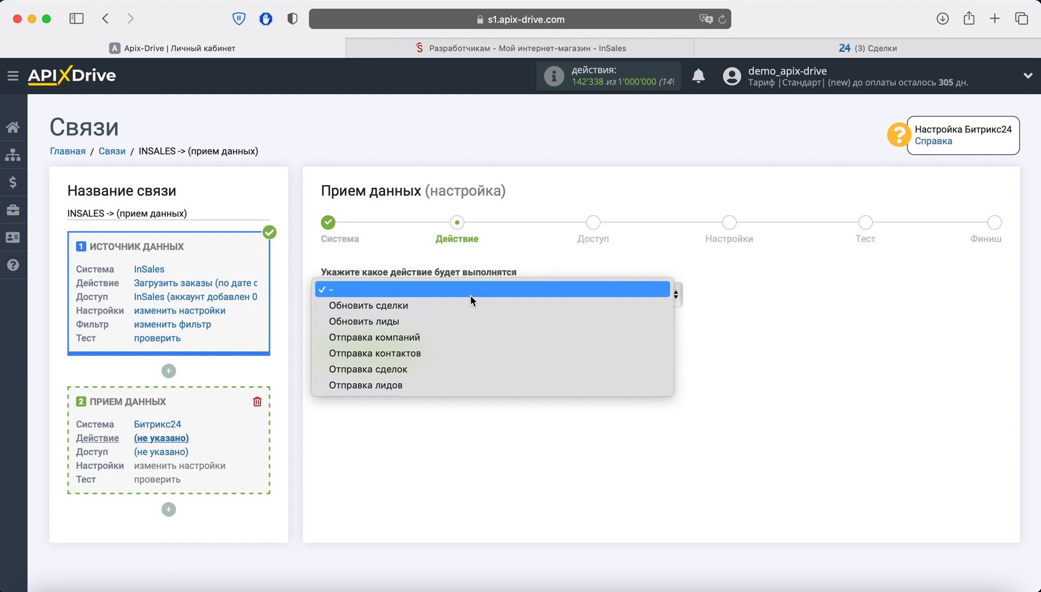
left_click(433, 370)
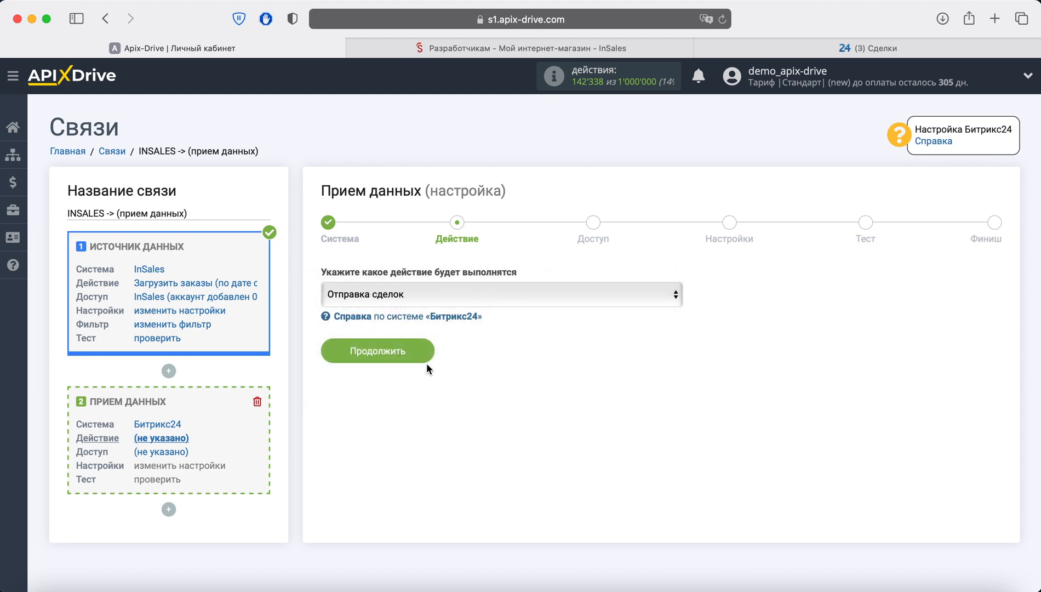
left_click(416, 350)
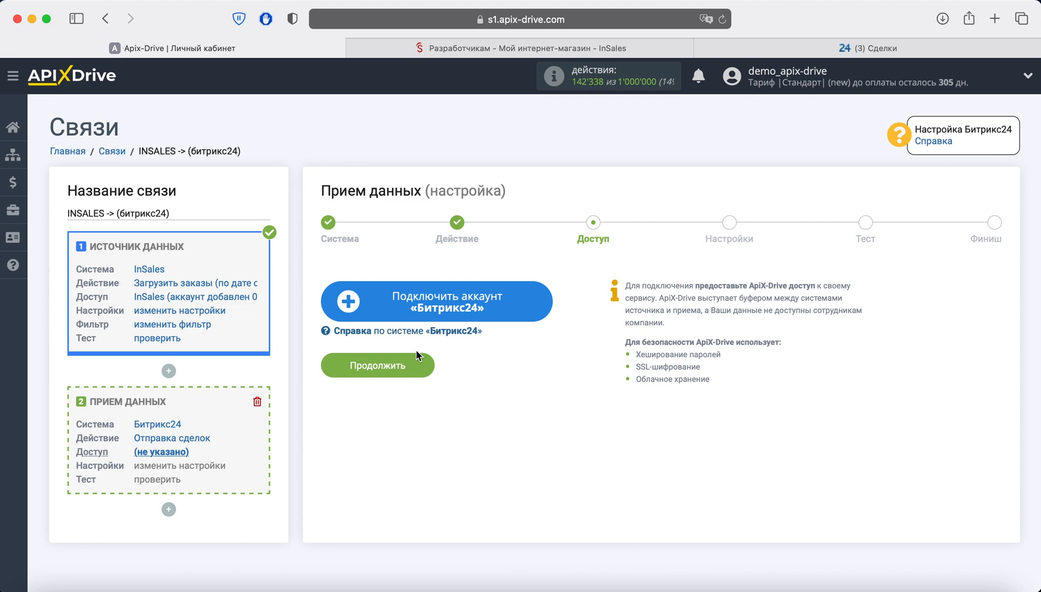
Begin connecting a Битрикс24 account with installation type «облако» and registration country «Украина»
left_click(395, 315)
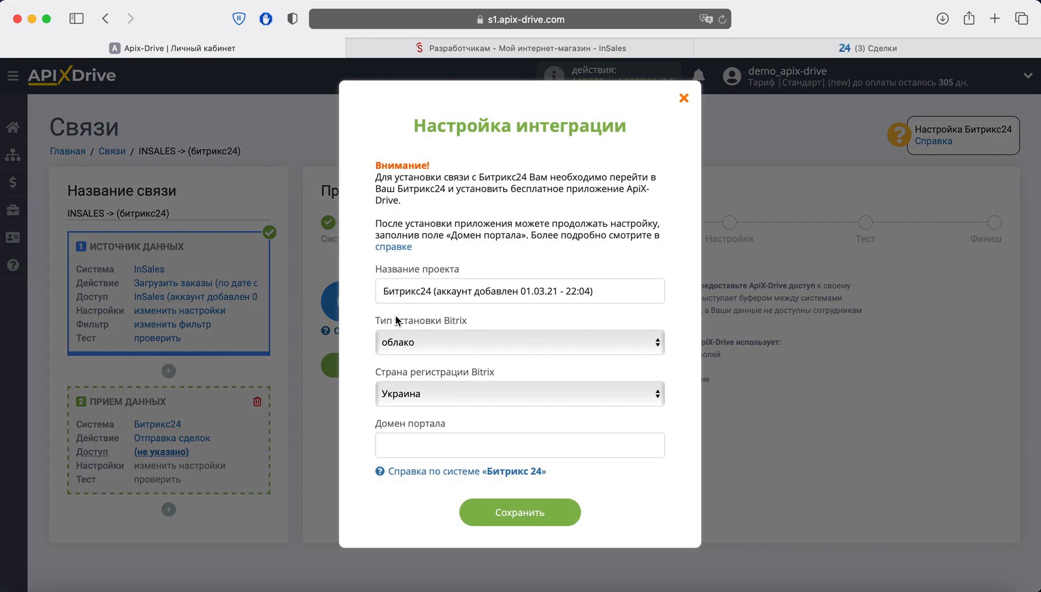
left_click(423, 339)
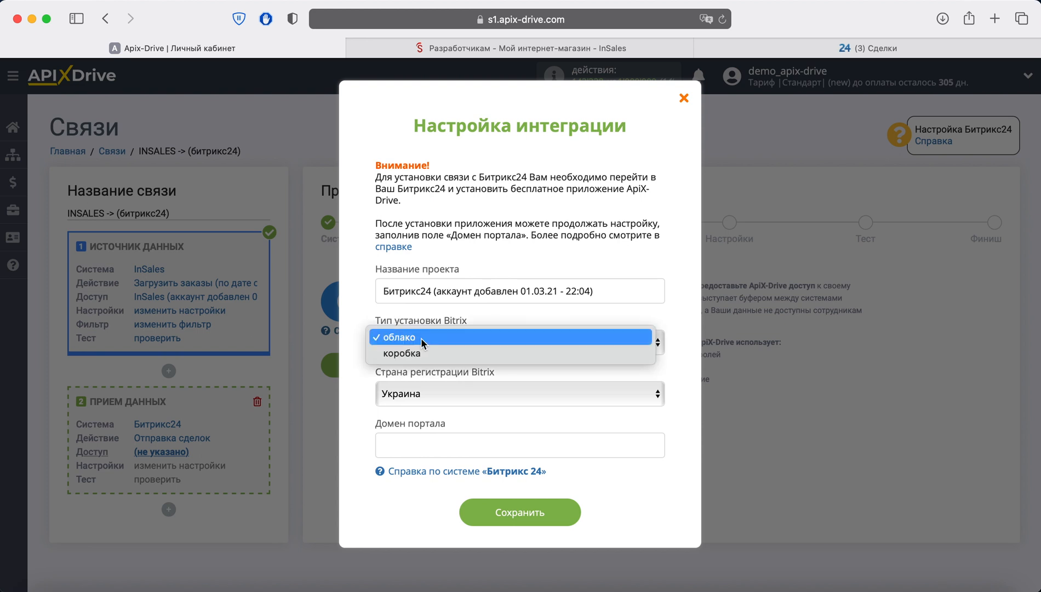
left_click(420, 338)
left_click(432, 393)
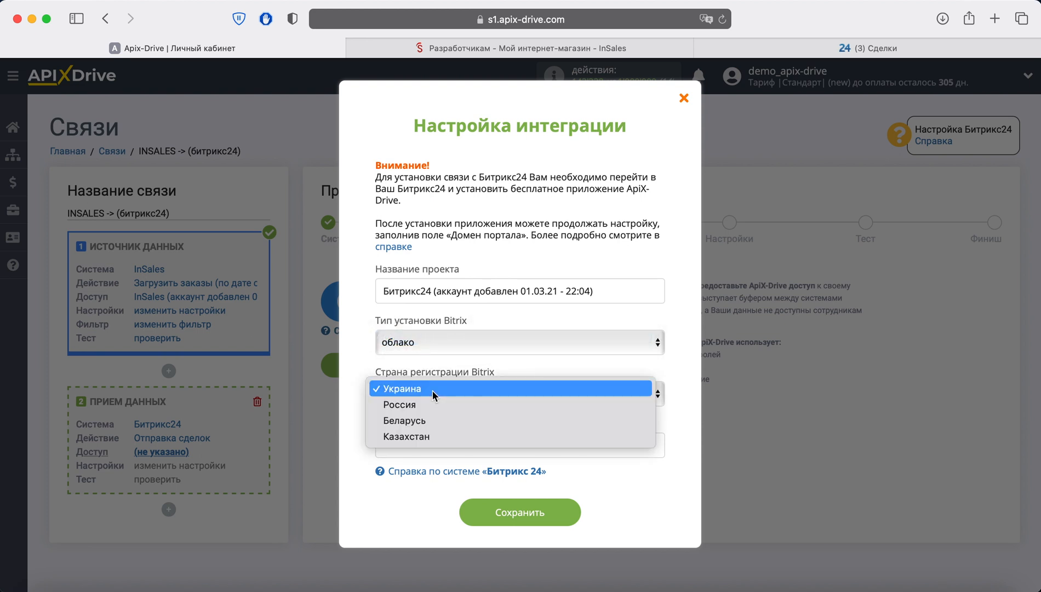
left_click(433, 390)
left_click(426, 444)
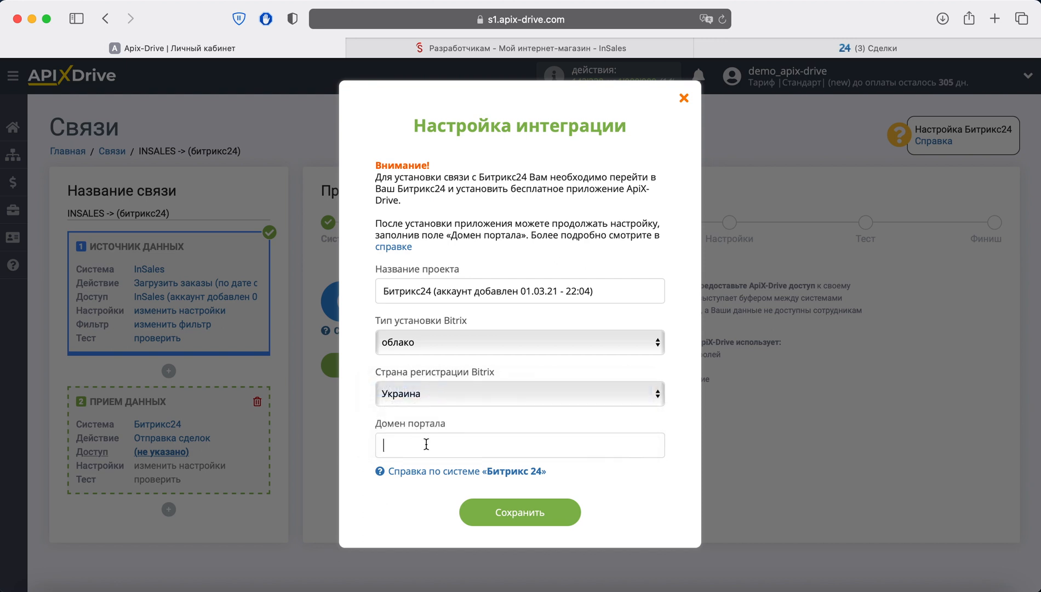
Switch to Bitrix24, search its application market for "apix-drive" and open the ApiX-Drive app's page
left_click(789, 49)
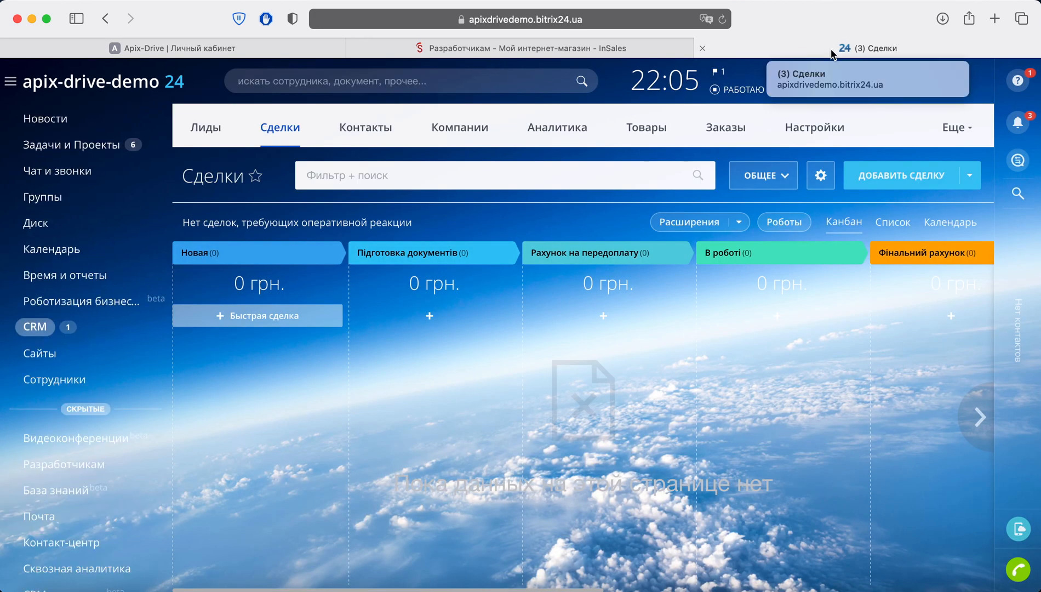
scroll(33, 406, "down", 6)
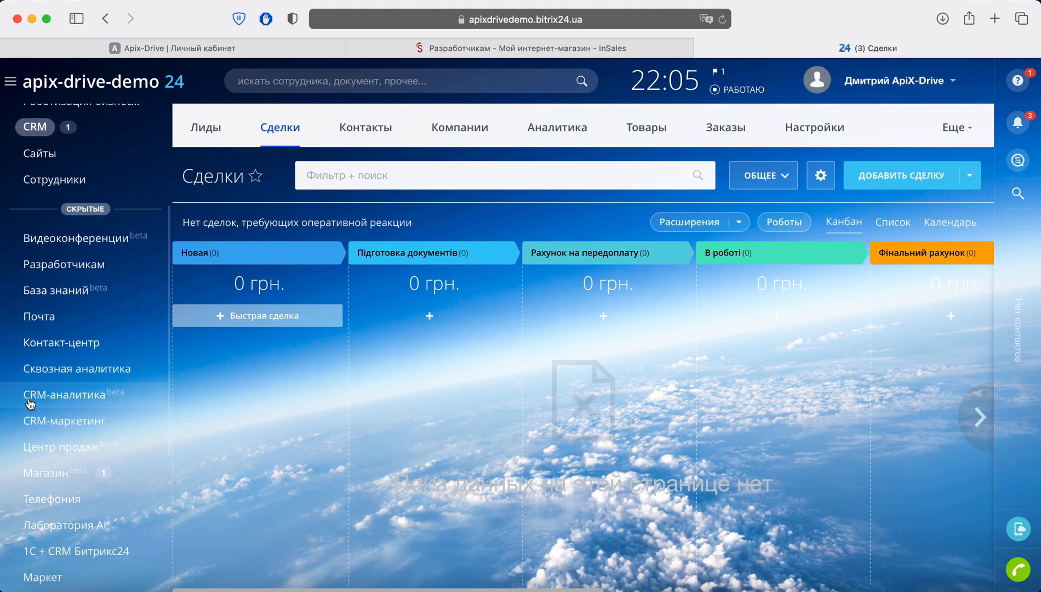
scroll(38, 397, "down", 2)
left_click(37, 382)
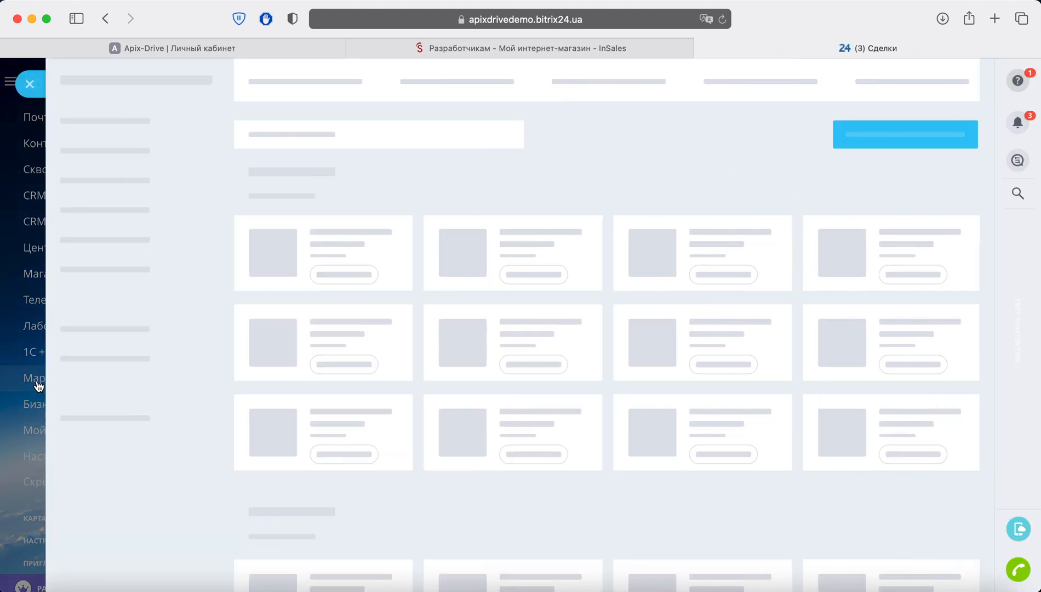
type("apix-drive")
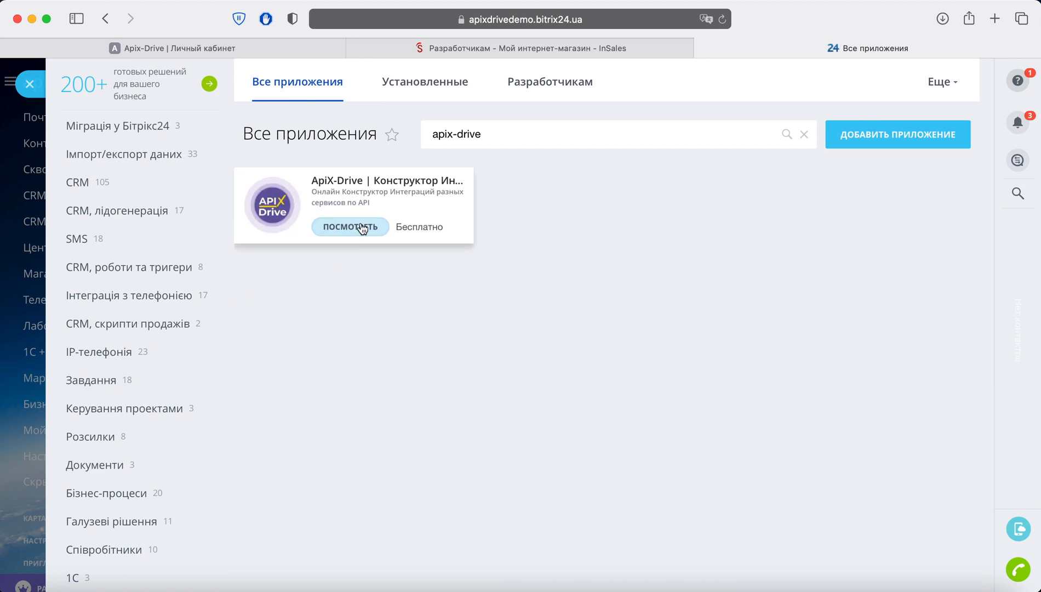
left_click(358, 226)
Install the ApiX-Drive app in Bitrix24, accepting the license agreement and the privacy policy
left_click(271, 198)
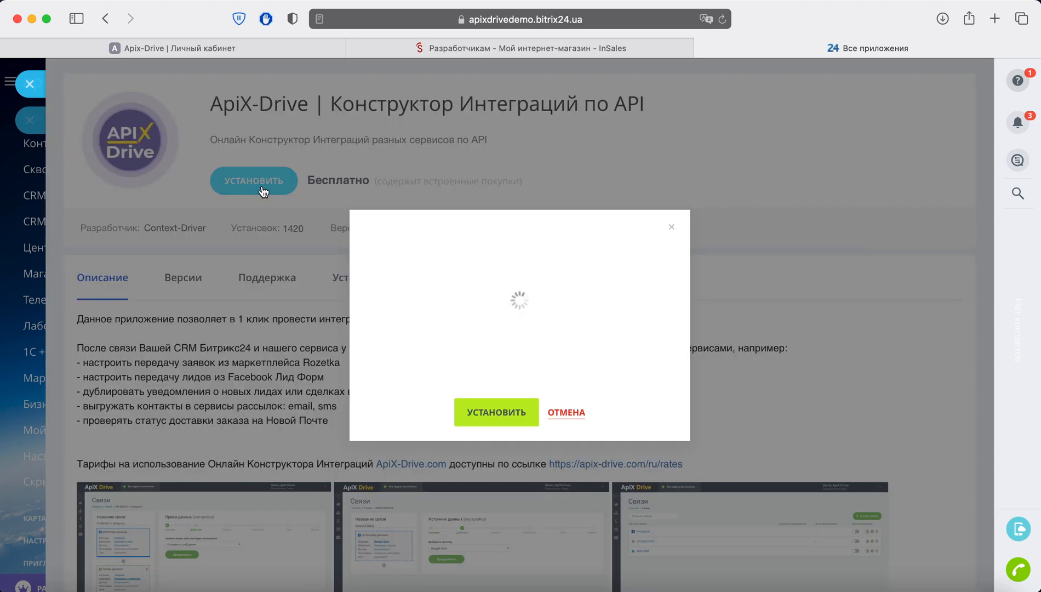
left_click(376, 421)
left_click(376, 440)
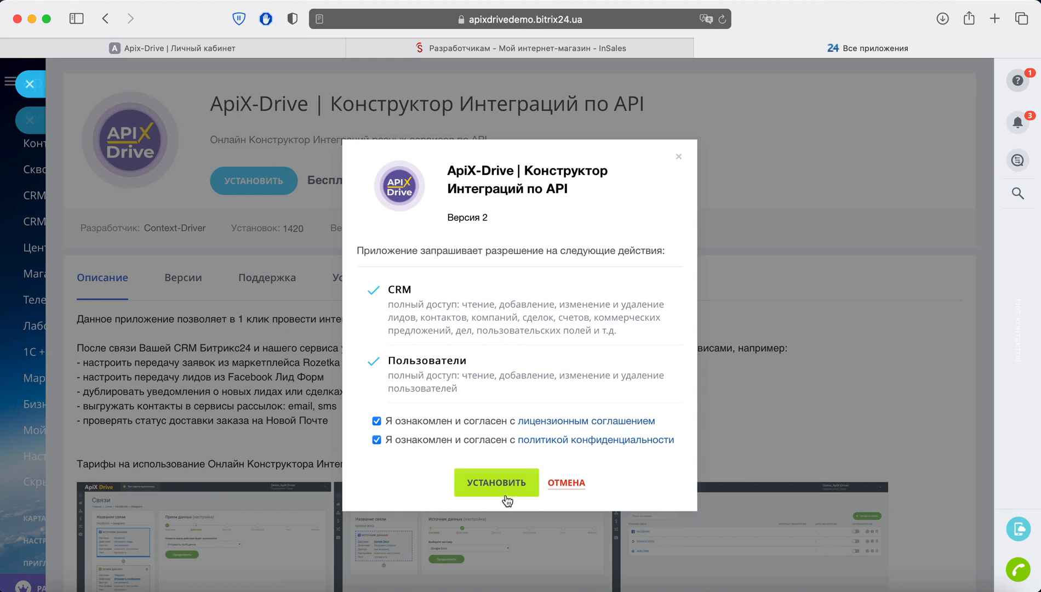
left_click(493, 482)
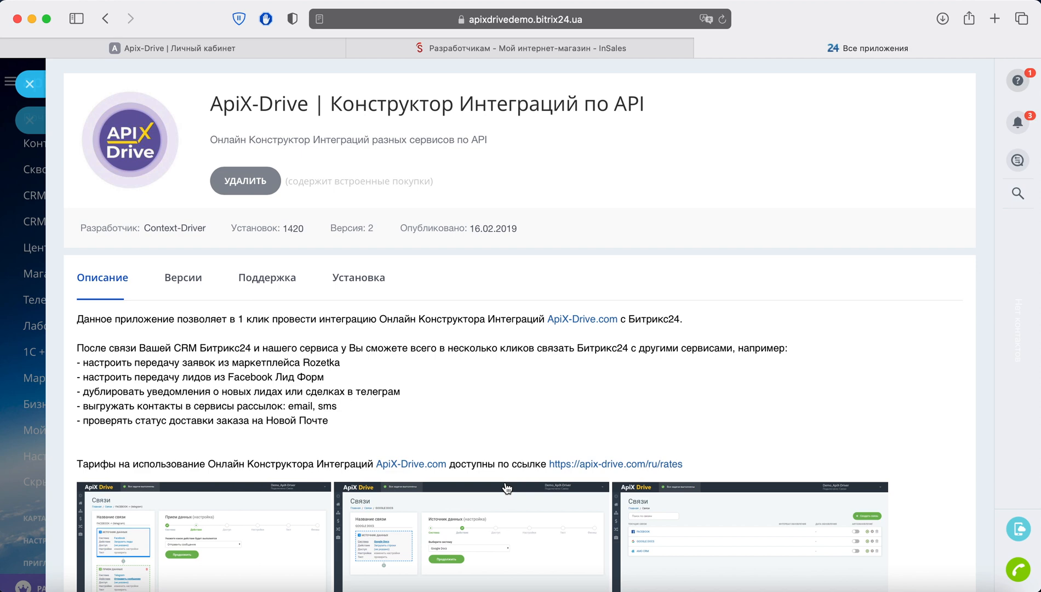
Copy the portal domain apixdrivedemo.bitrix24.ua from Bitrix24's address into the ApiX-Drive portal domain field and save the integration
left_click(475, 21)
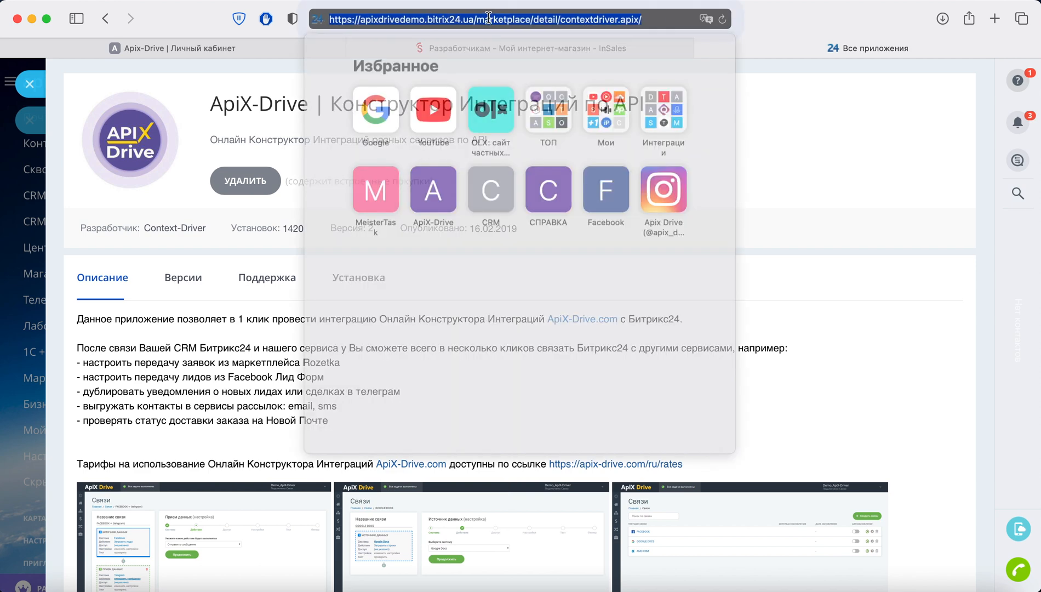
left_click_drag(357, 21, 470, 21)
right_click(450, 21)
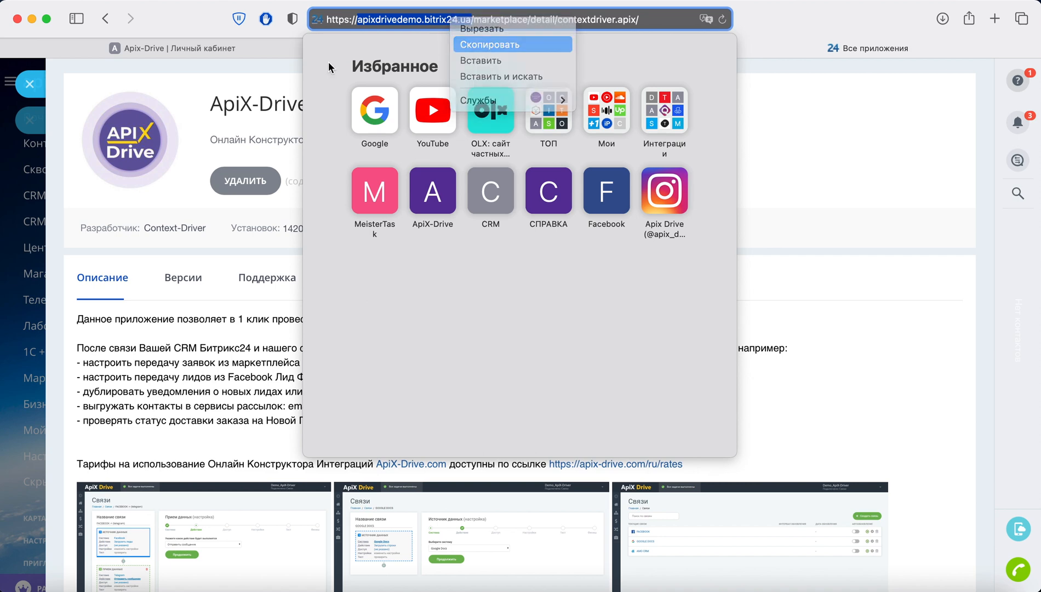
left_click(468, 45)
left_click(230, 49)
right_click(398, 445)
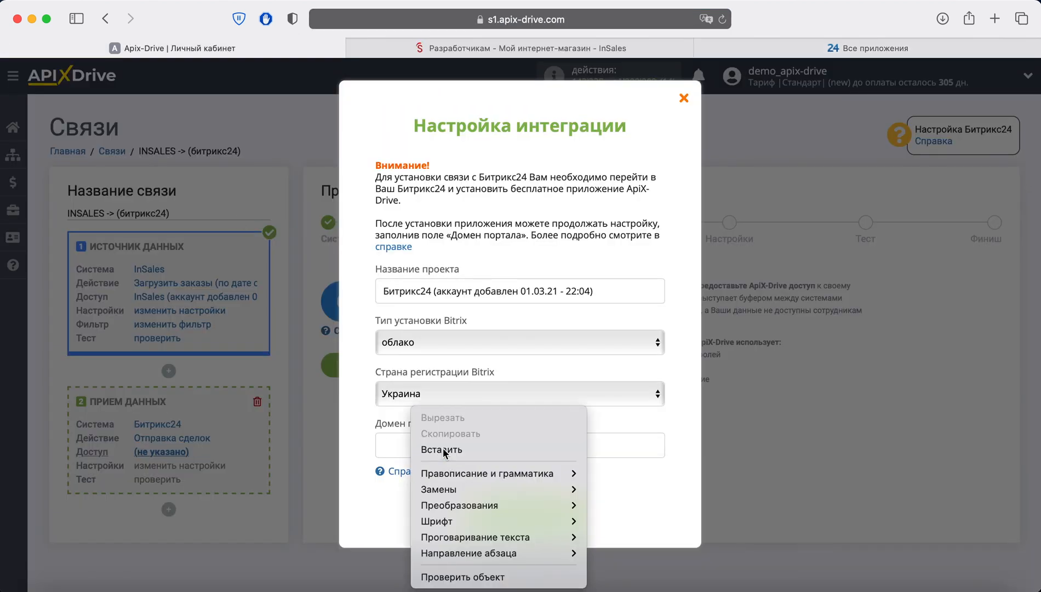
left_click(417, 448)
left_click(548, 507)
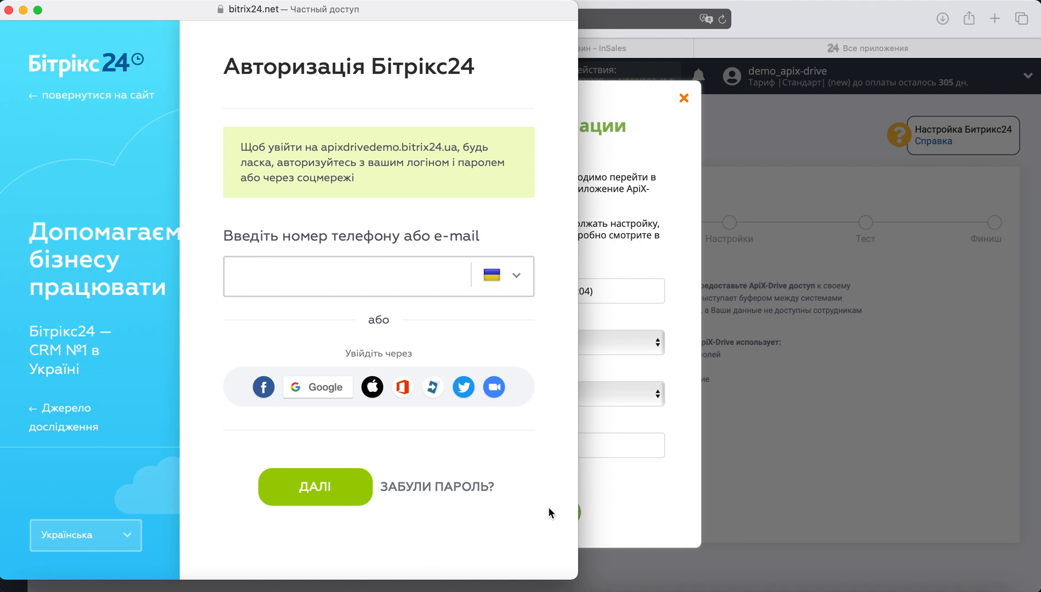
Authorize the connection in Bitrix24 by entering the account e-mail and filling in the saved account password
right_click(324, 274)
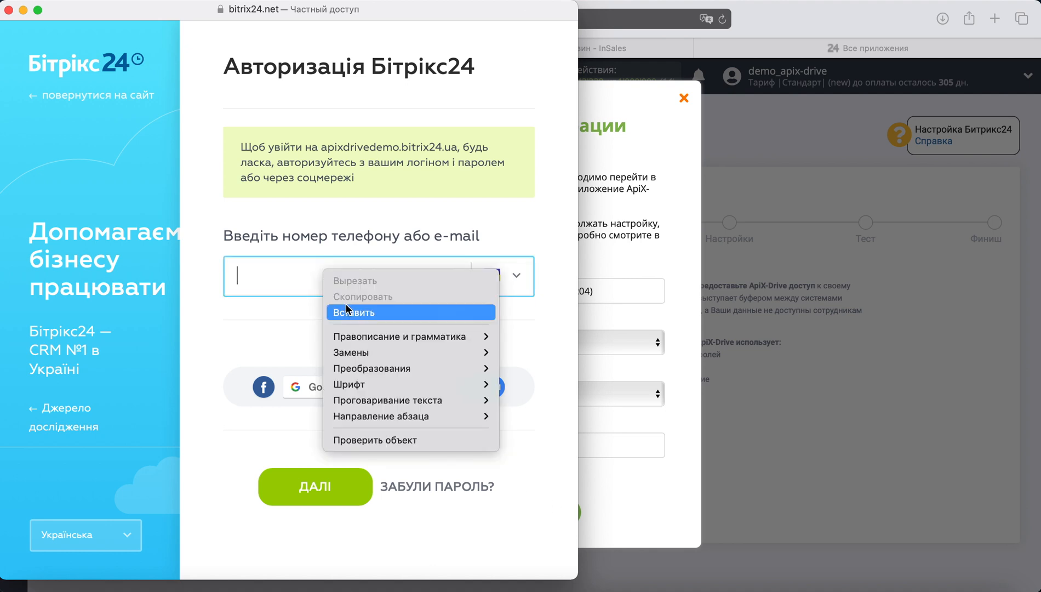
left_click(355, 313)
left_click(337, 489)
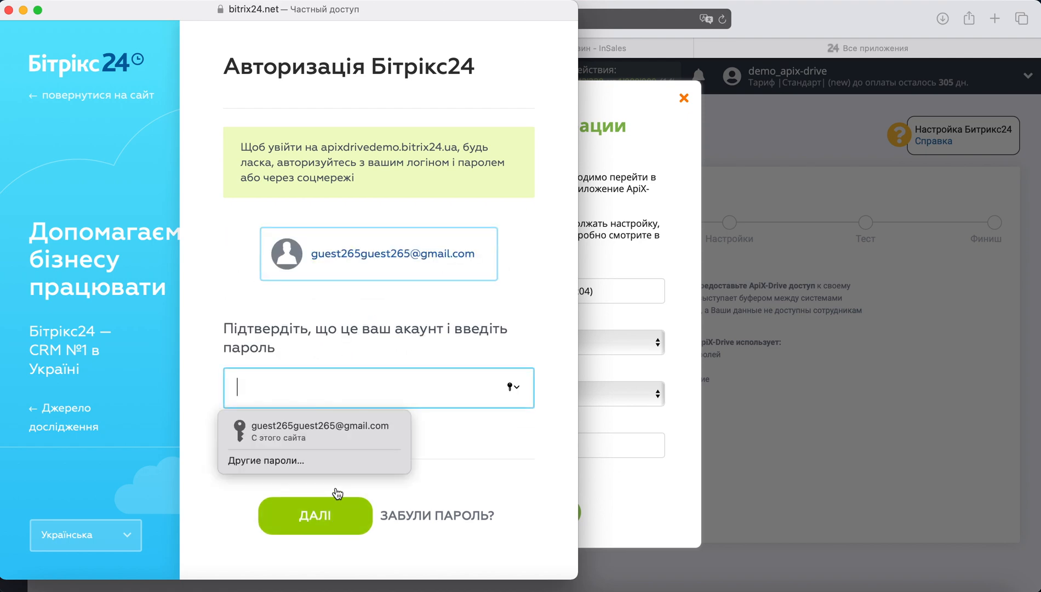
left_click(323, 432)
left_click(340, 514)
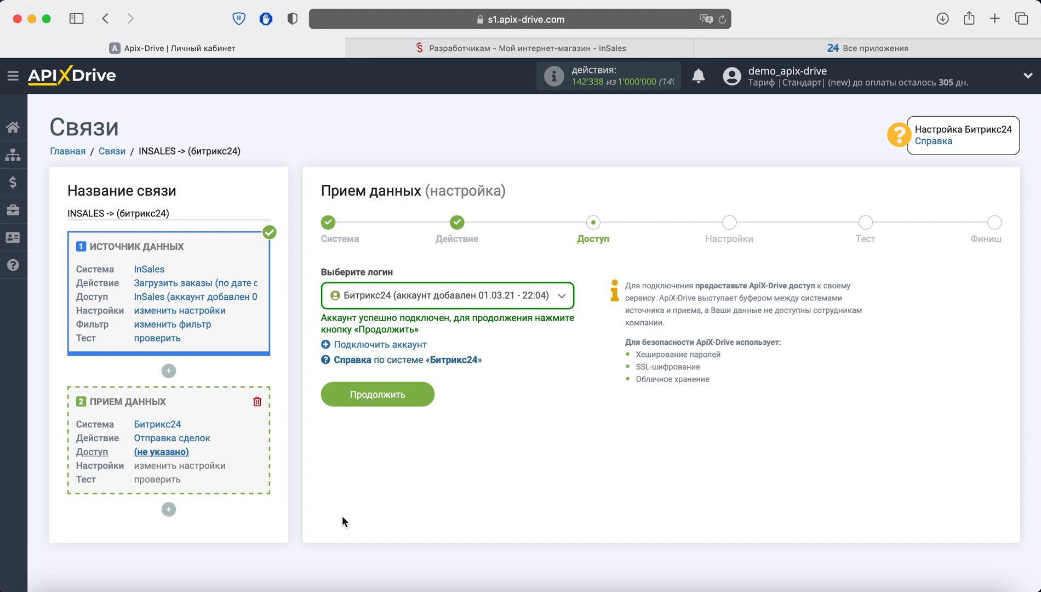
Continue with the connected Битрикс24 account and set the deal funnel and status to «Воронка продаж: Нова»
left_click(398, 392)
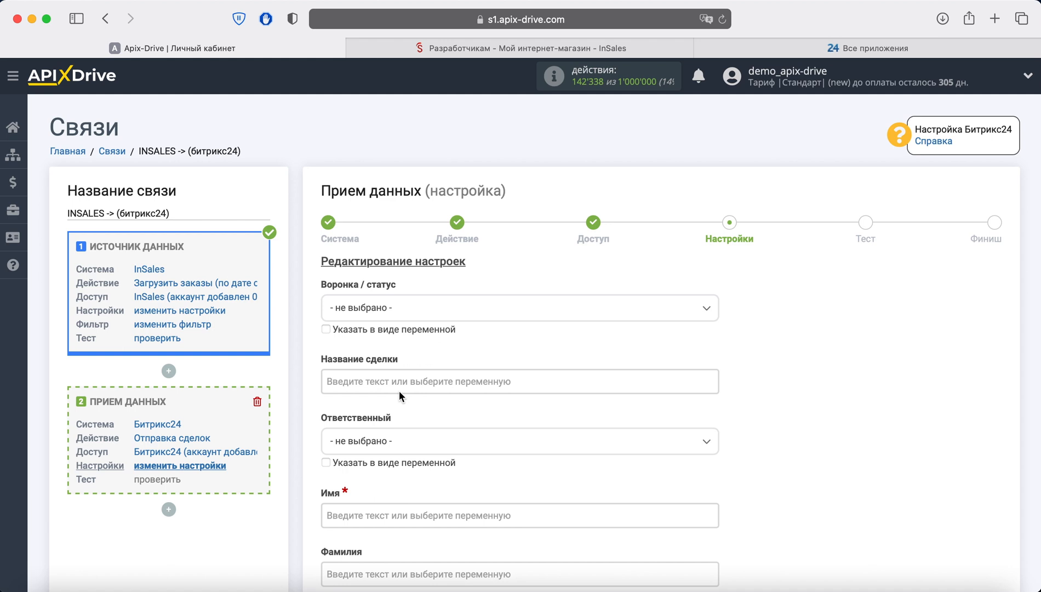
left_click(392, 308)
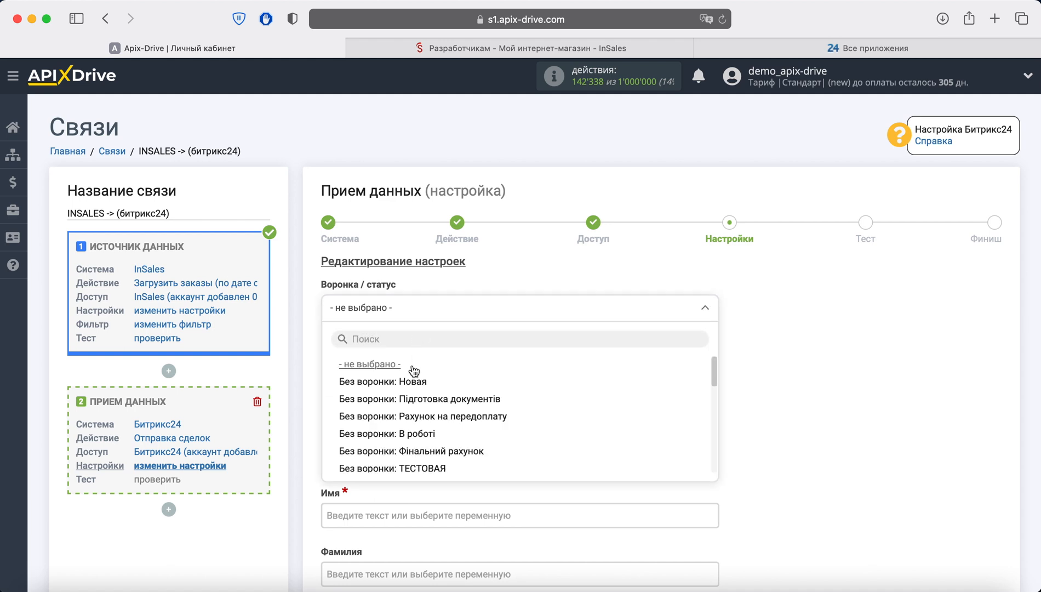
scroll(412, 385, "down", 5)
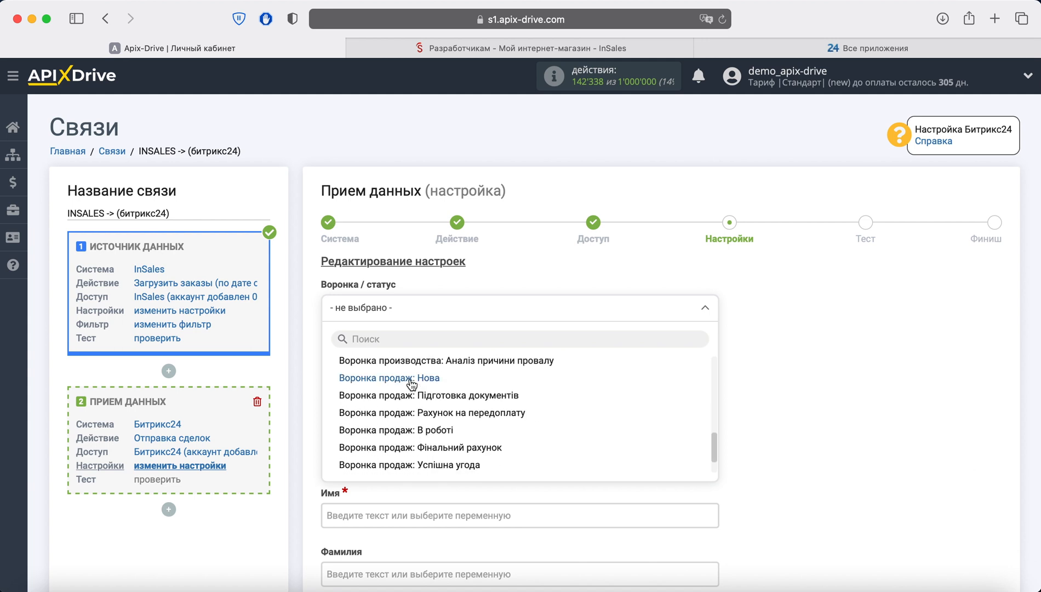
left_click(410, 381)
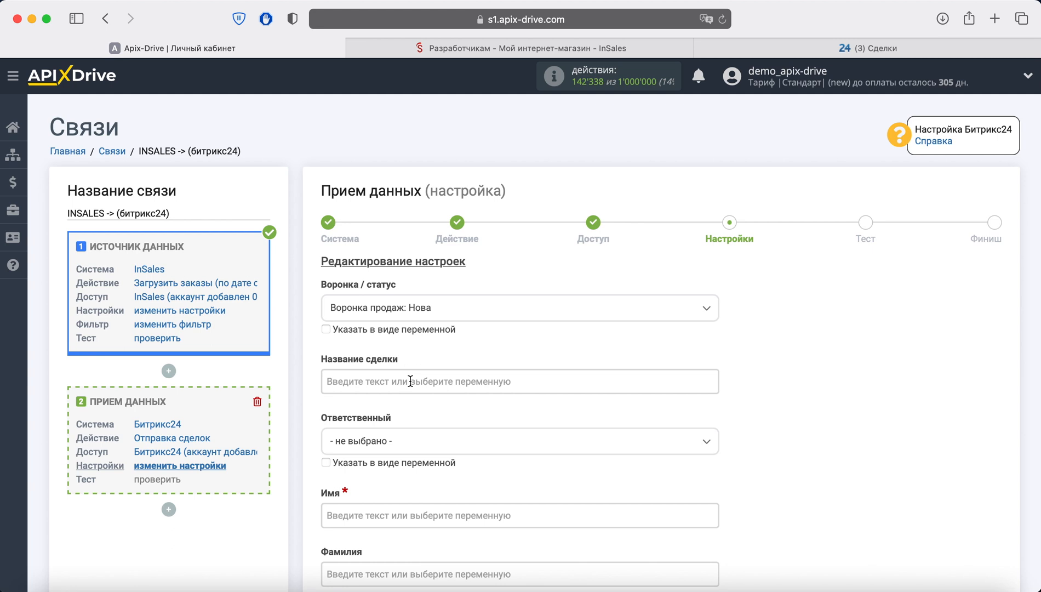
Set the deal name to the text «Заказ из InSales» followed by the product id variable from InSales
left_click(411, 380)
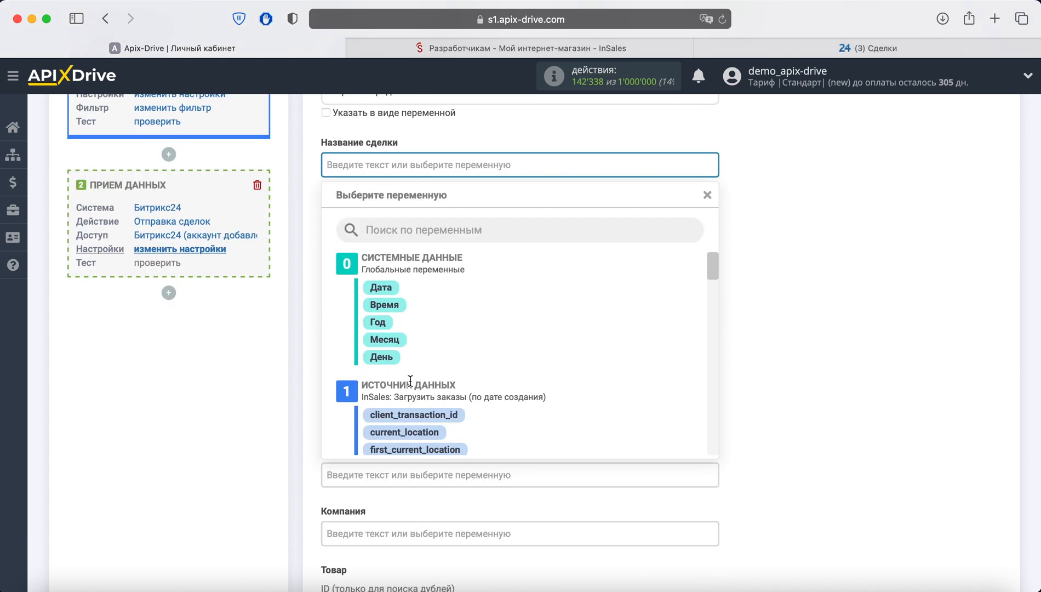
scroll(410, 381, "down", 15)
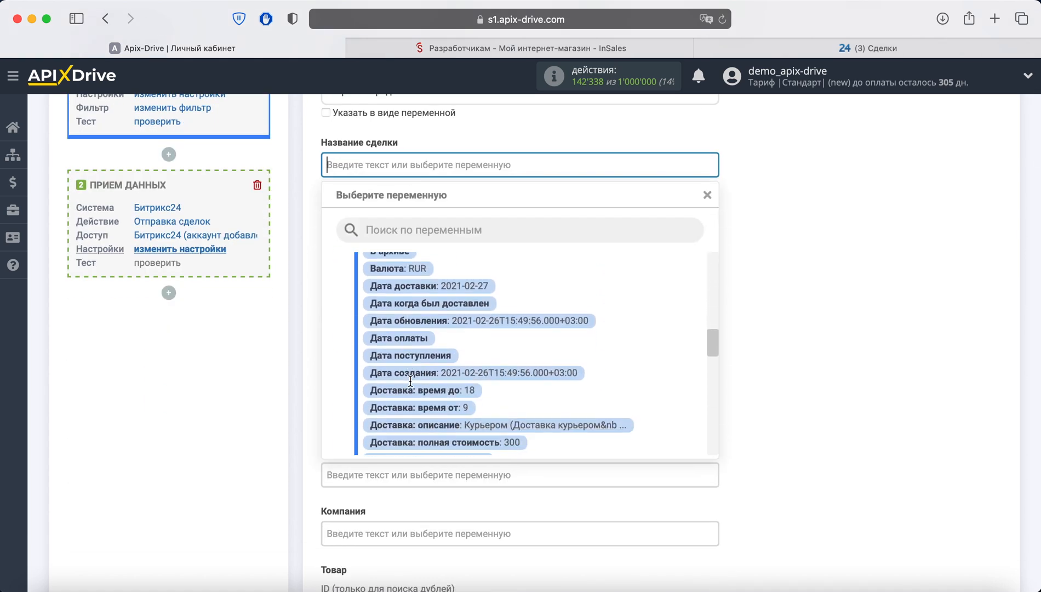
scroll(410, 381, "down", 12)
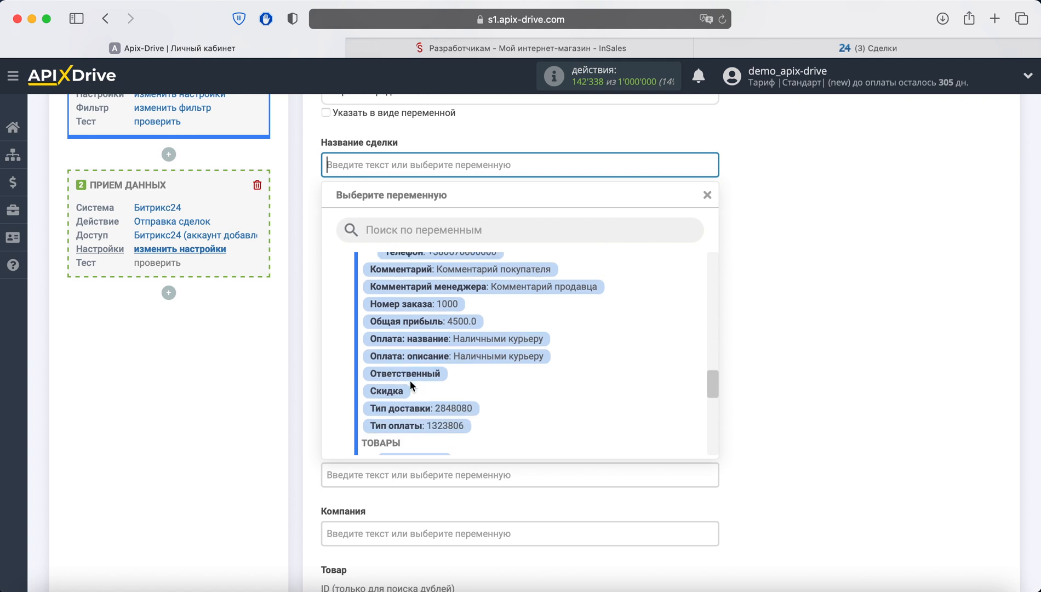
left_click(410, 380)
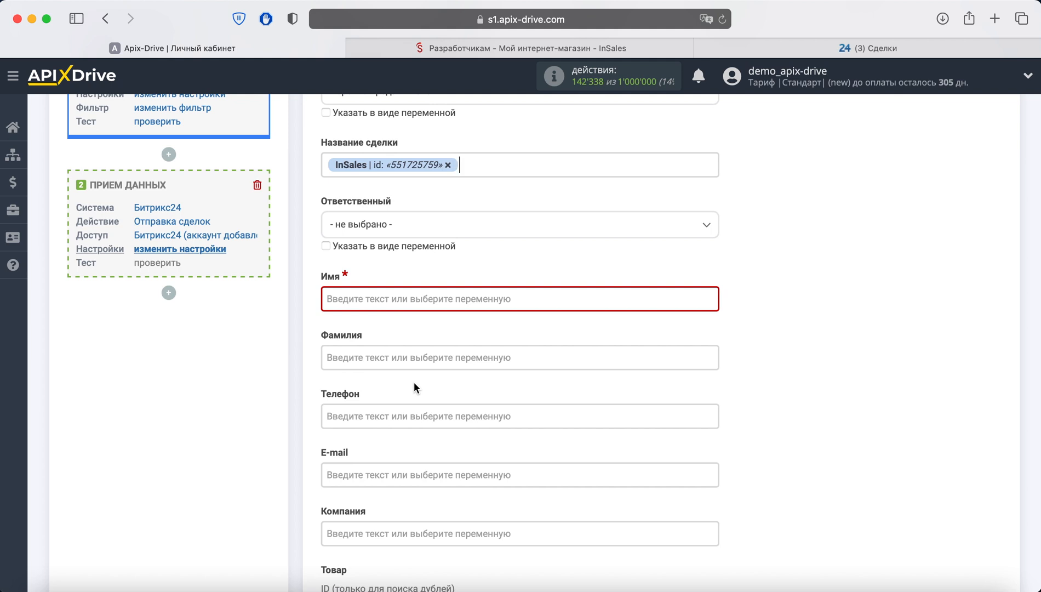
left_click(329, 165)
type("Зак ")
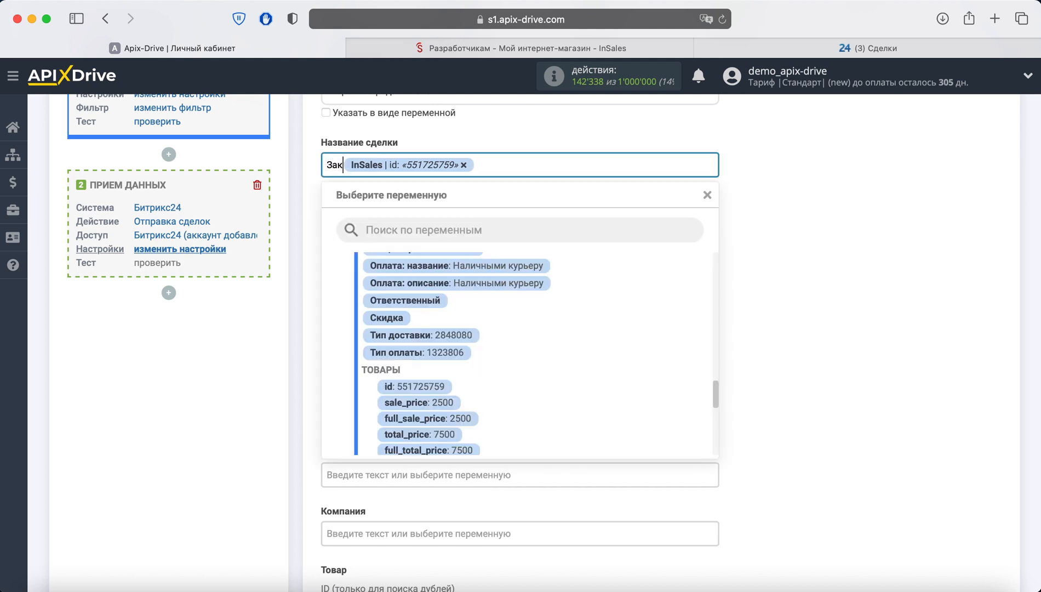
type("аз из I")
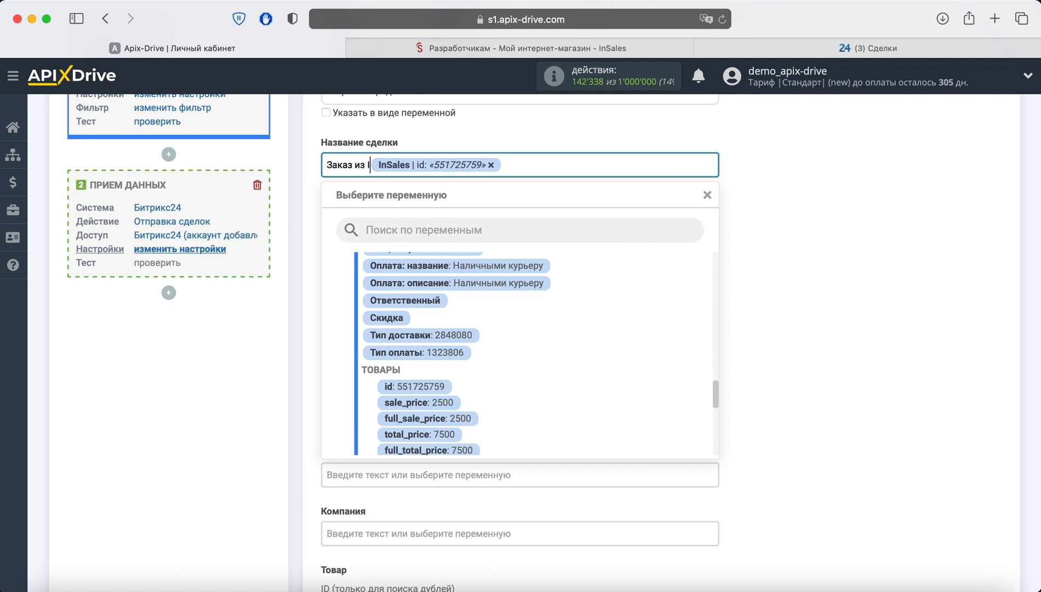
type("nSales")
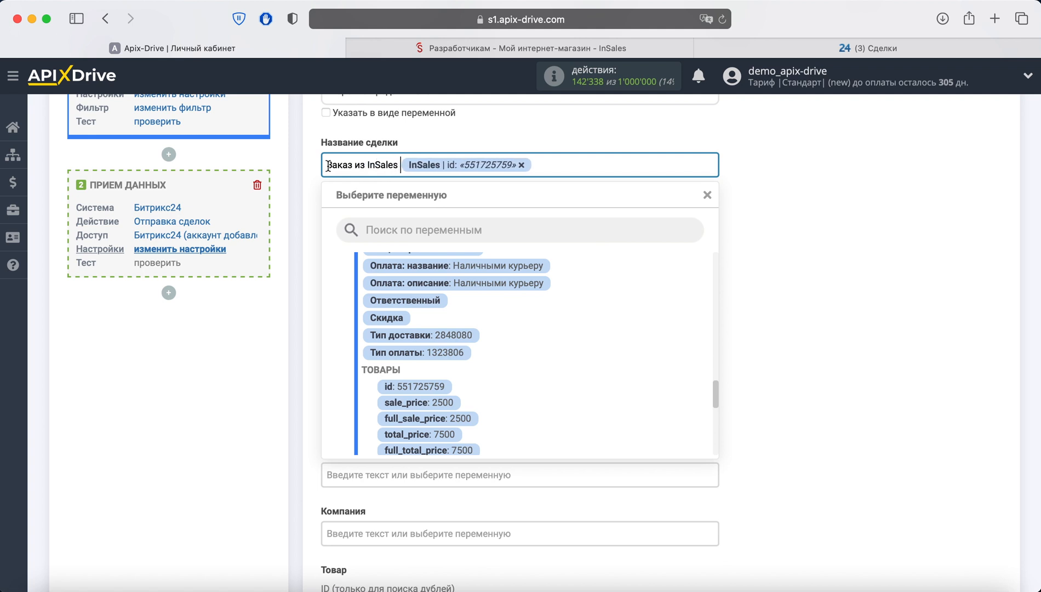
left_click(797, 180)
Map the required Имя field to the client's Имя variable from the InSales order data
left_click(451, 294)
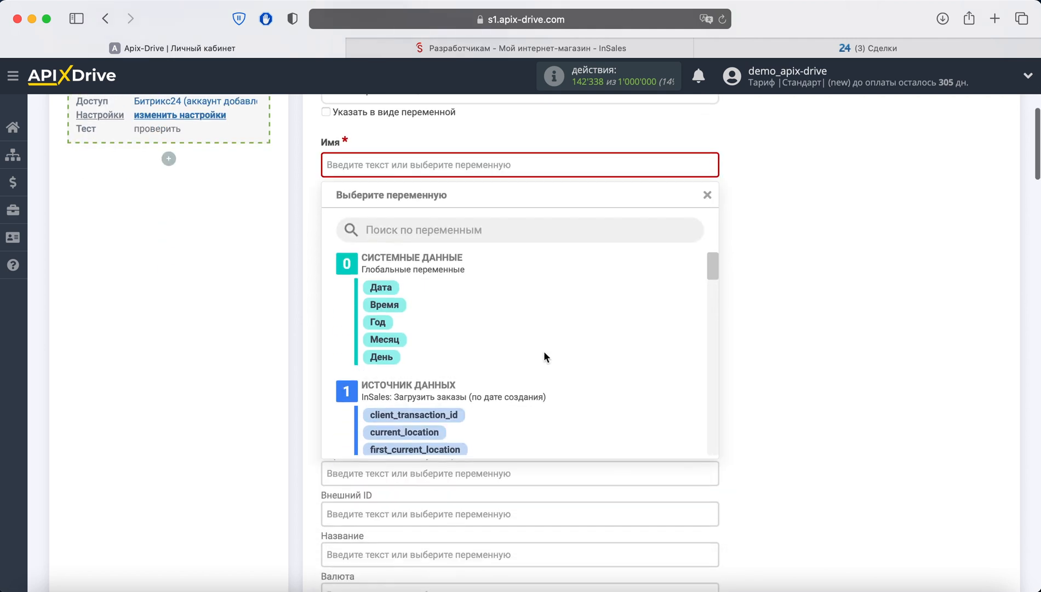
scroll(544, 356, "down", 15)
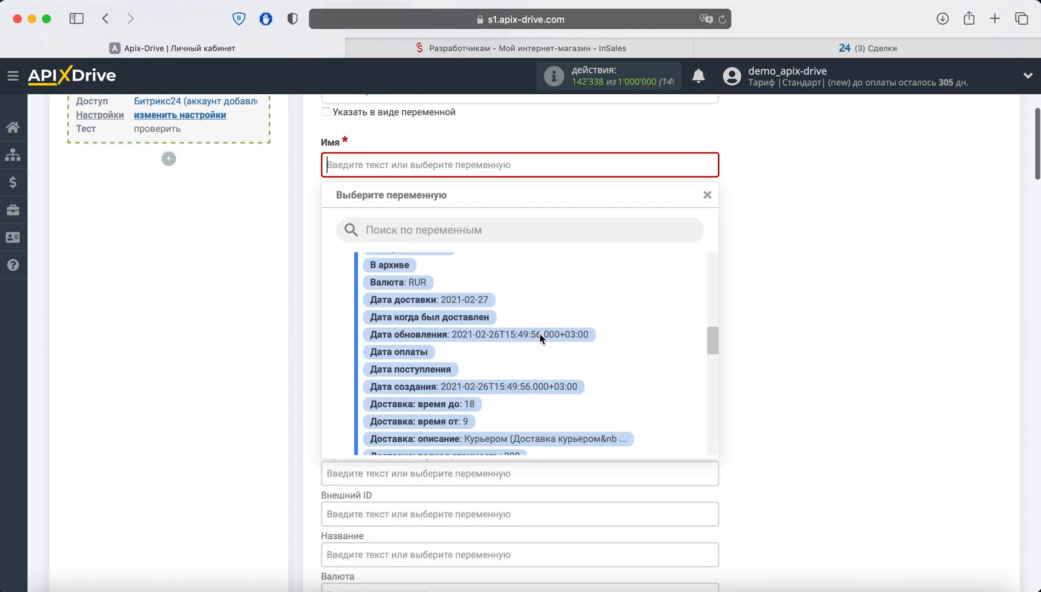
scroll(539, 332, "down", 8)
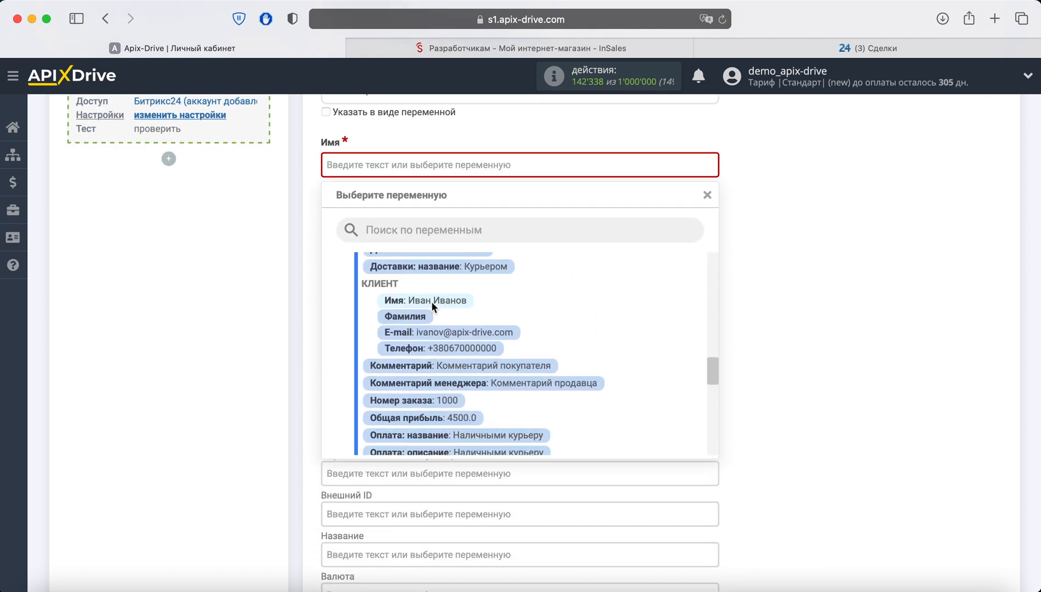
left_click(431, 301)
Map the Телефон and E-mail fields to the matching client variables from InSales
left_click(411, 286)
scroll(482, 339, "down", 4)
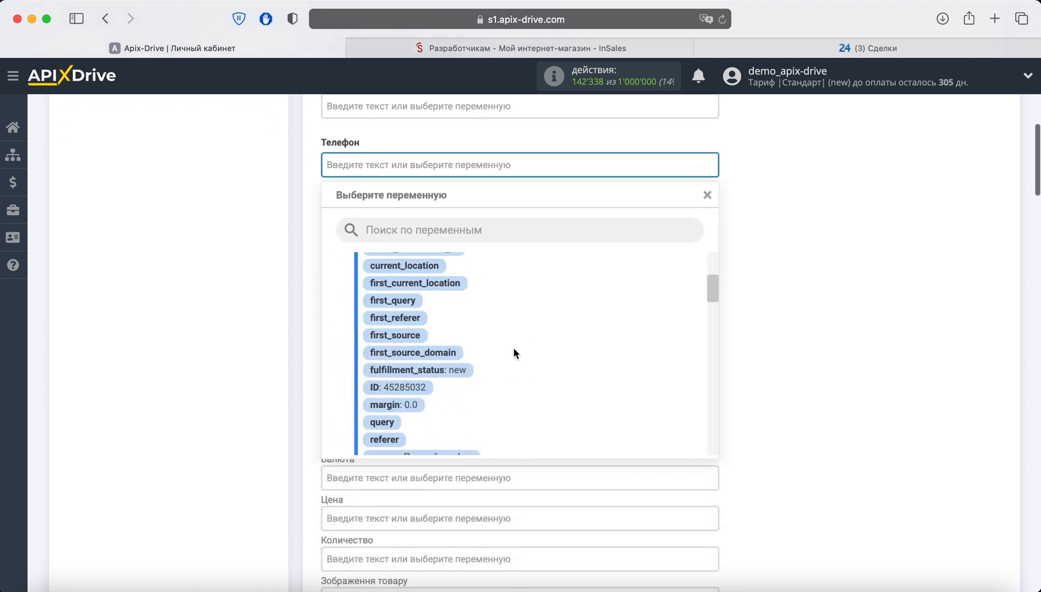
scroll(513, 347, "down", 10)
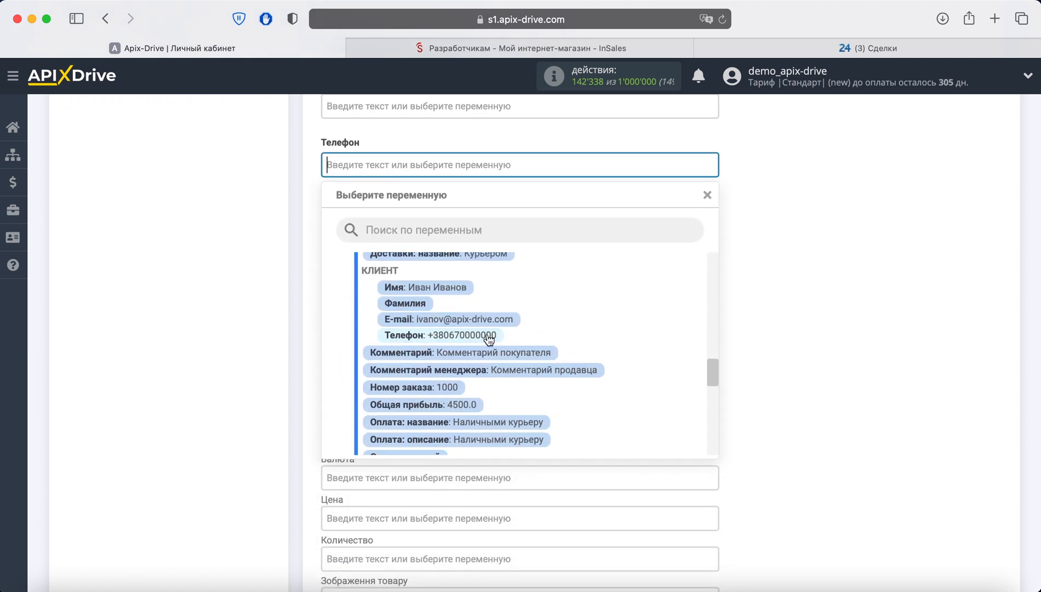
left_click(488, 337)
left_click(406, 234)
scroll(581, 364, "down", 10)
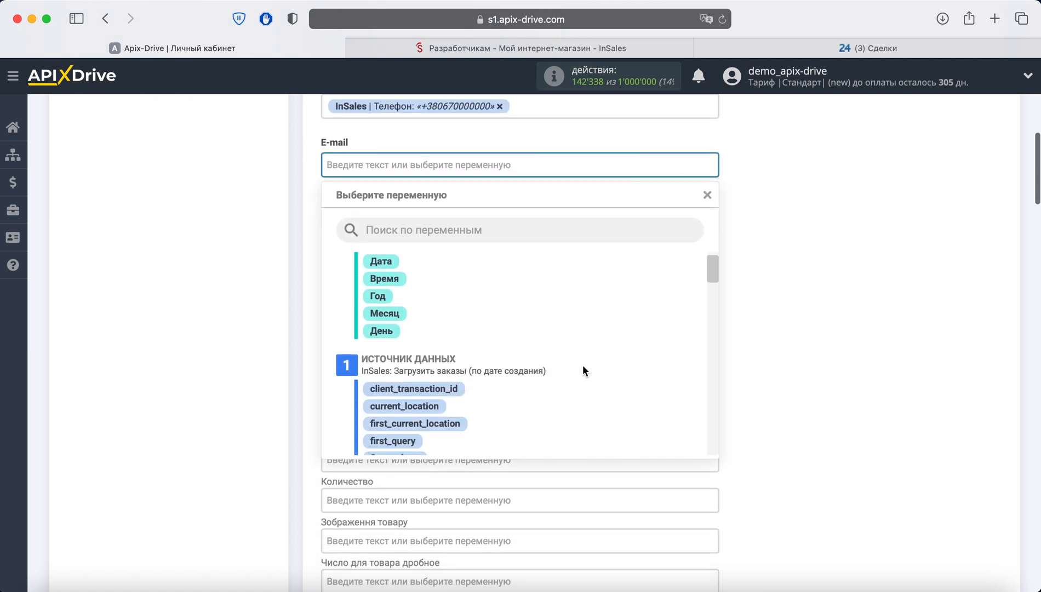
scroll(580, 363, "down", 5)
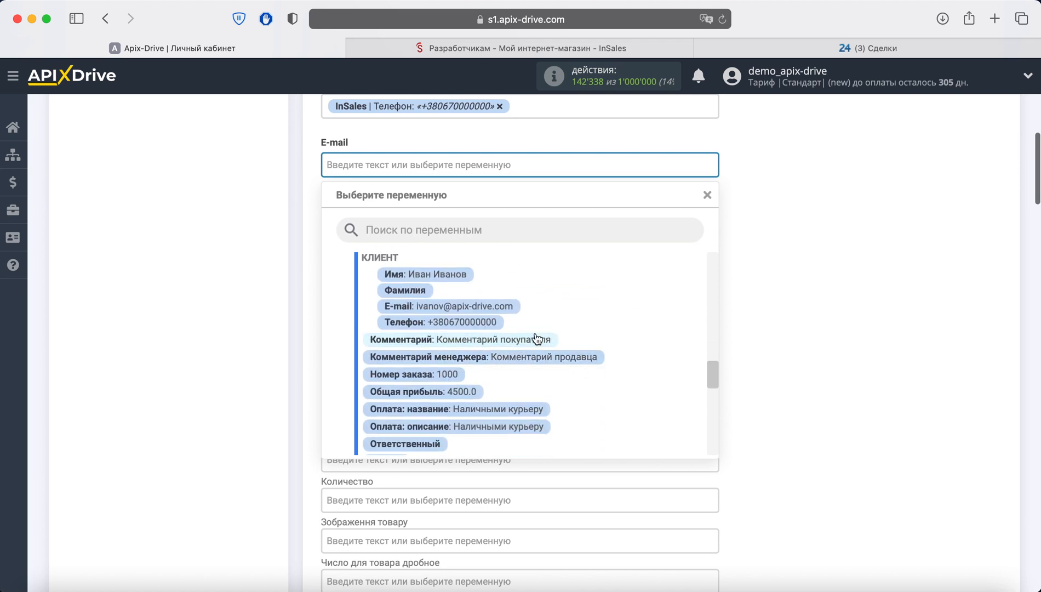
left_click(488, 305)
Map the product's Название field to the title variable from the InSales order's products
left_click(444, 378)
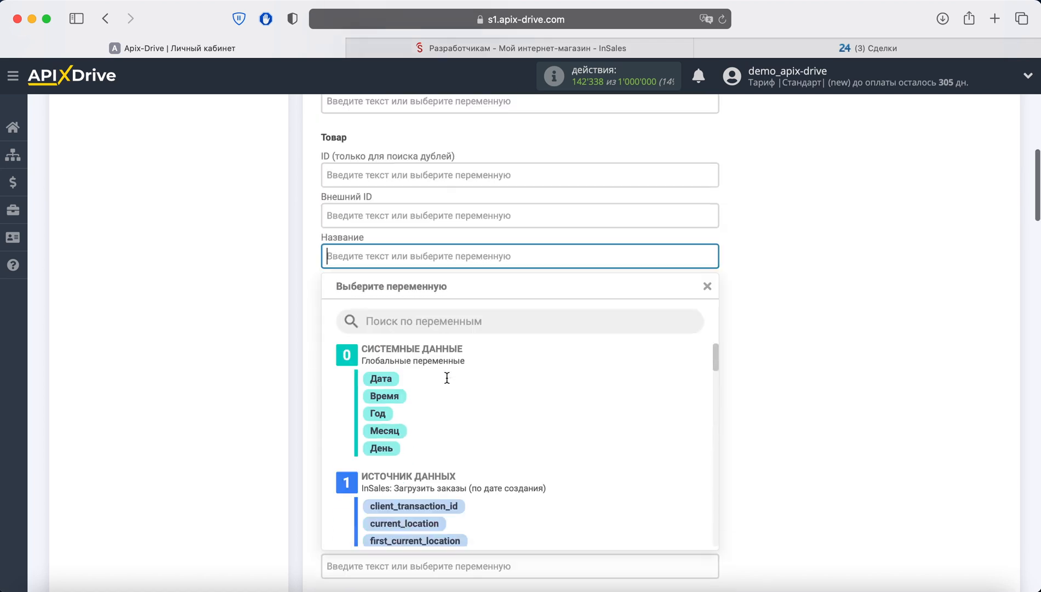
scroll(494, 371, "down", 5)
scroll(497, 368, "down", 10)
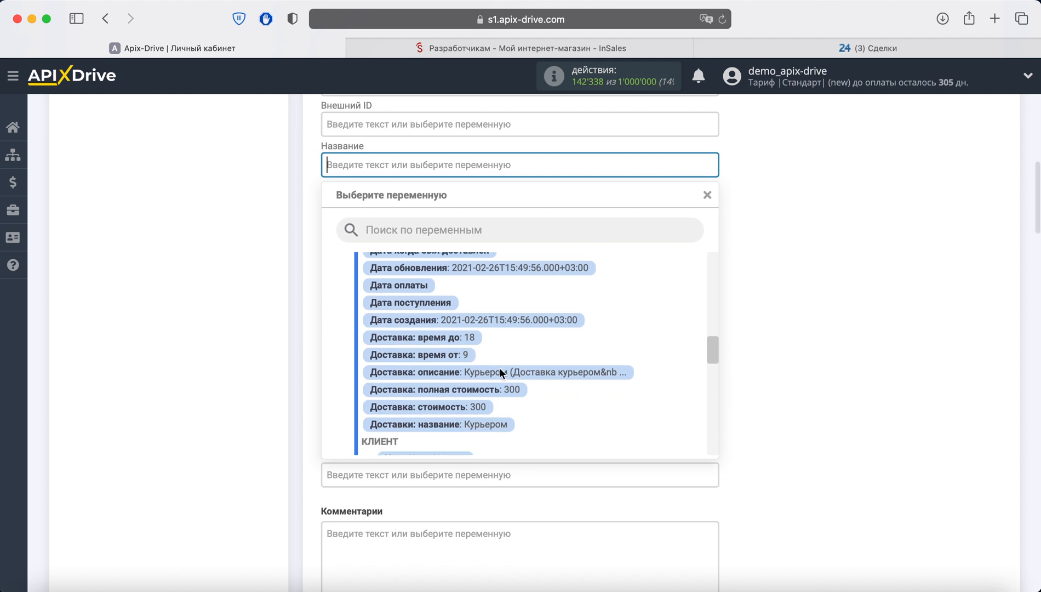
scroll(500, 374, "down", 10)
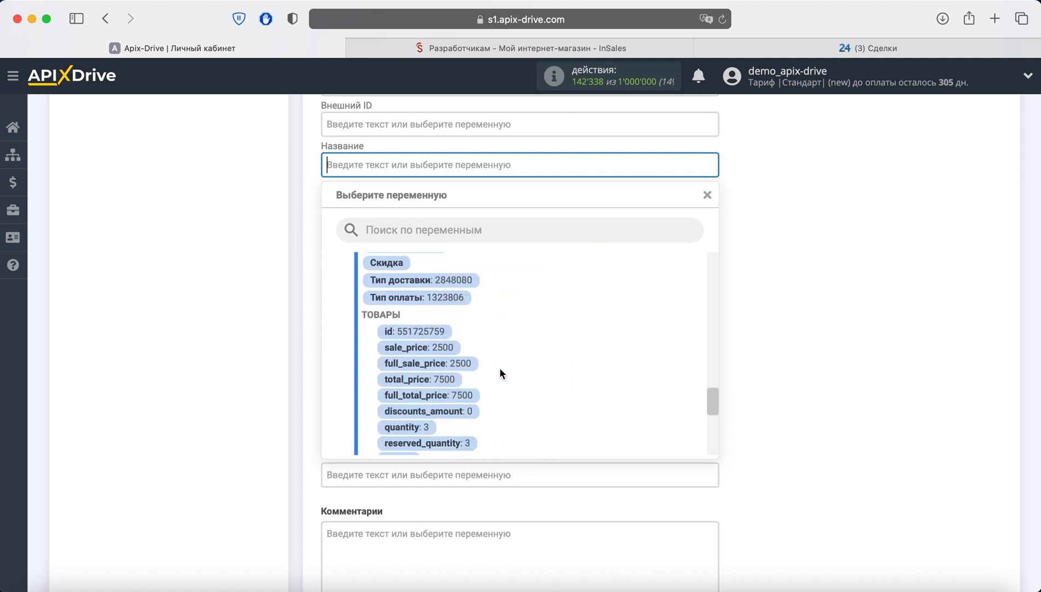
scroll(499, 366, "down", 4)
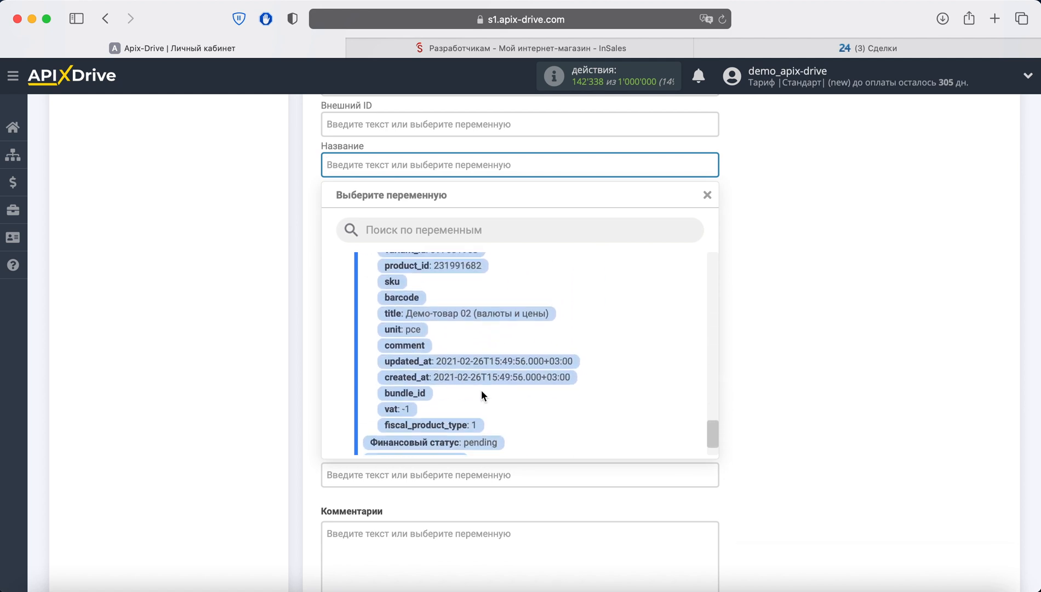
left_click(464, 313)
Map the product's Цена field to the sale_price variable and its Количество field to the quantity variable
left_click(388, 245)
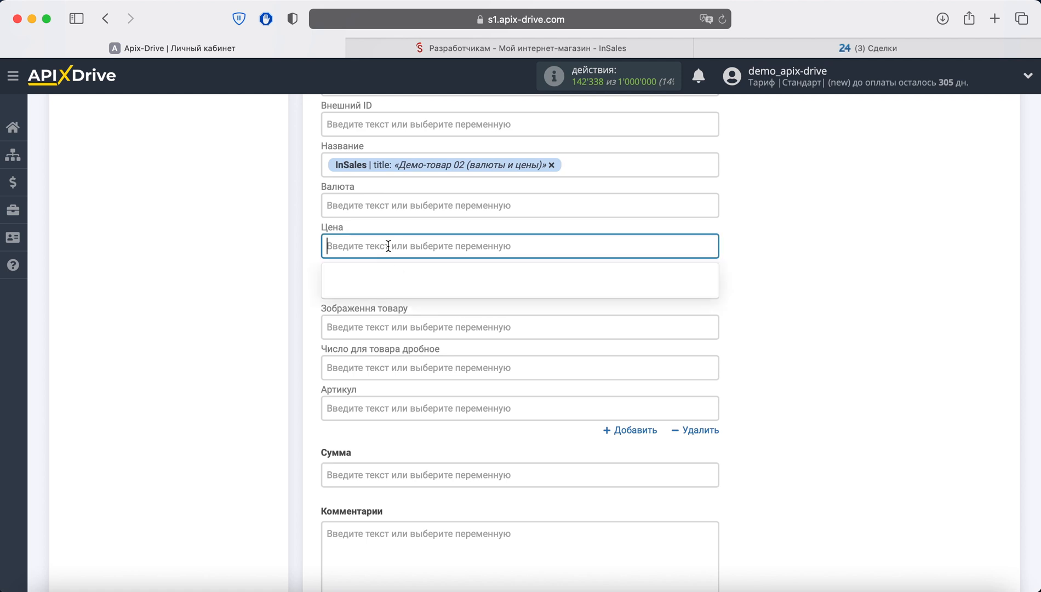
scroll(548, 340, "down", 10)
scroll(550, 346, "down", 10)
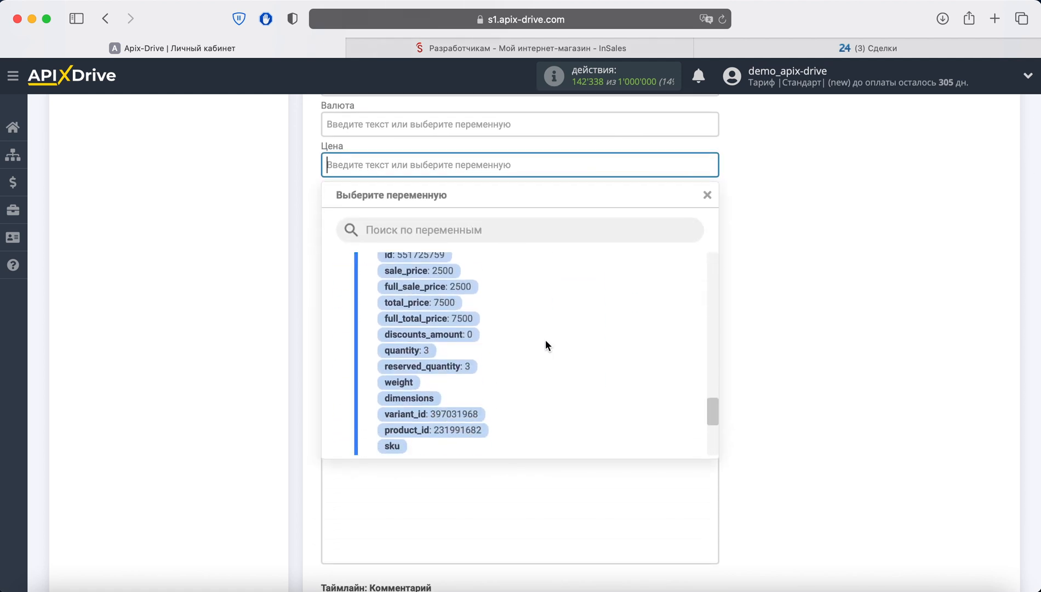
left_click(440, 272)
left_click(390, 210)
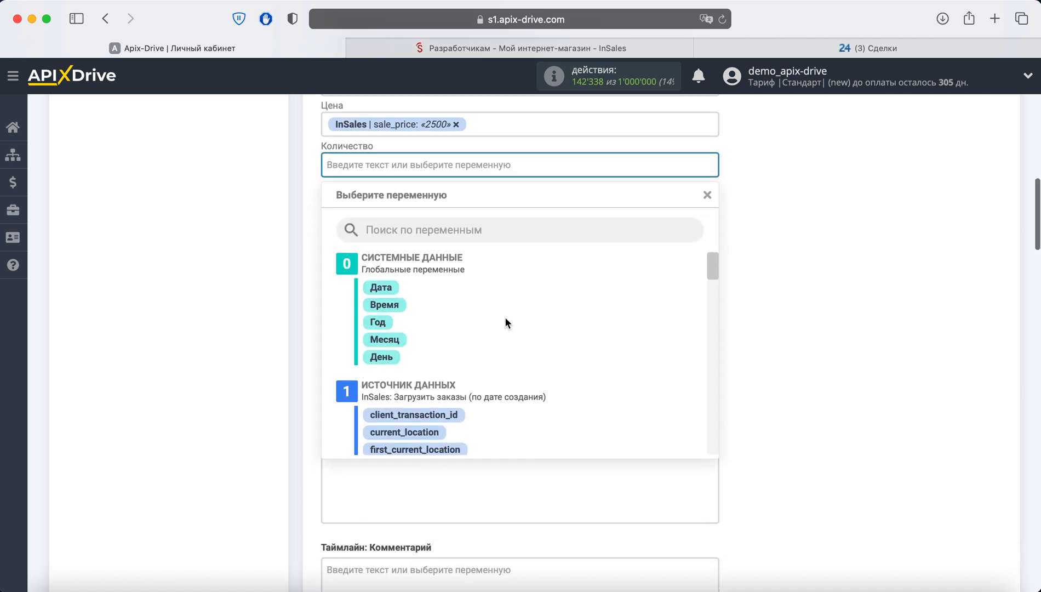
scroll(504, 315, "down", 10)
scroll(502, 311, "down", 15)
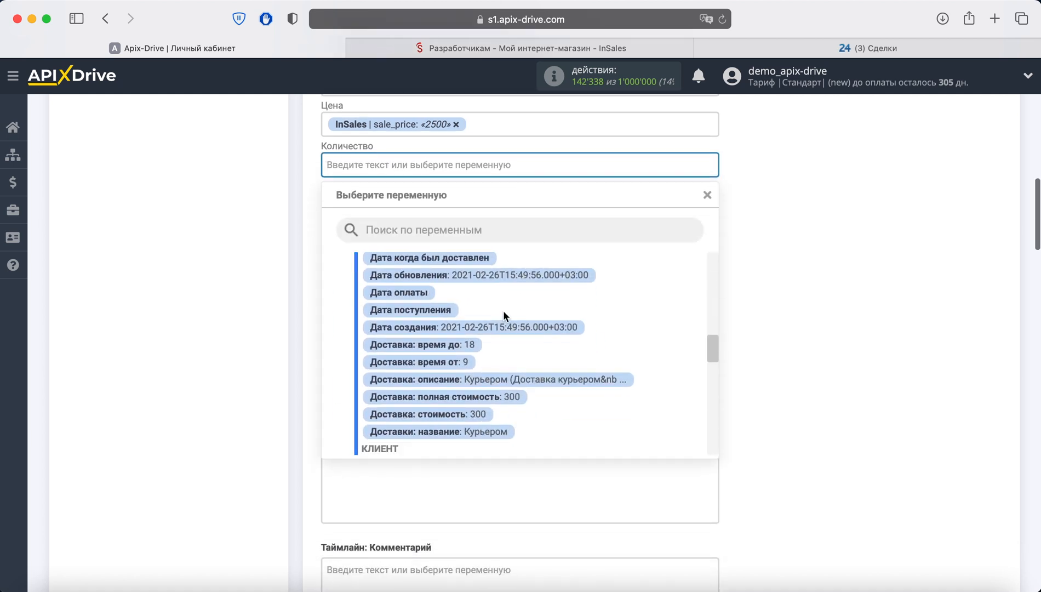
left_click(417, 330)
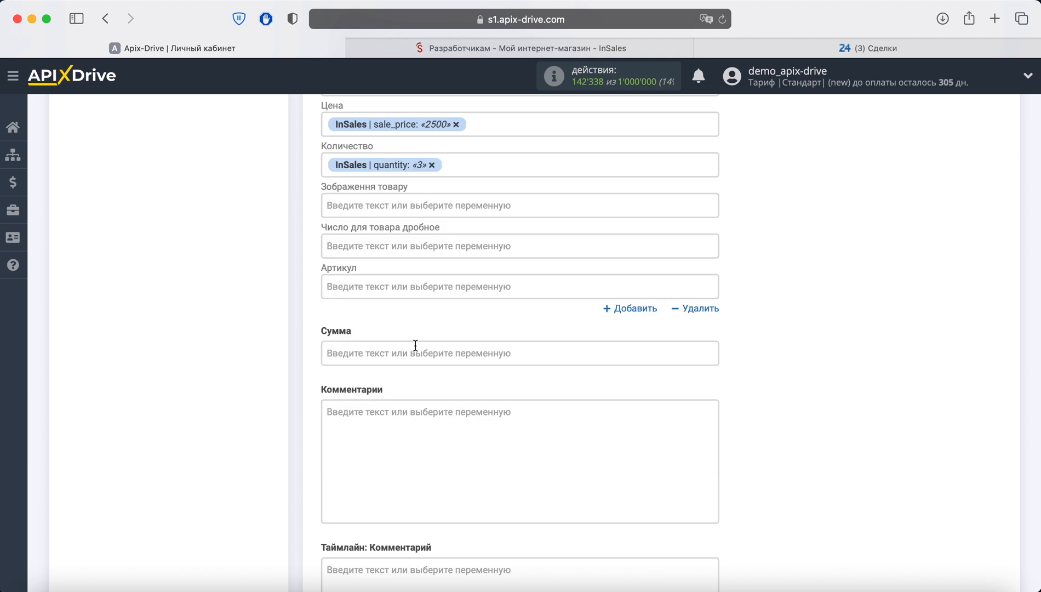
Map the deal's Сумма field to the InSales variable «Цена товаров»
left_click(414, 350)
scroll(493, 351, "down", 3)
scroll(535, 351, "down", 10)
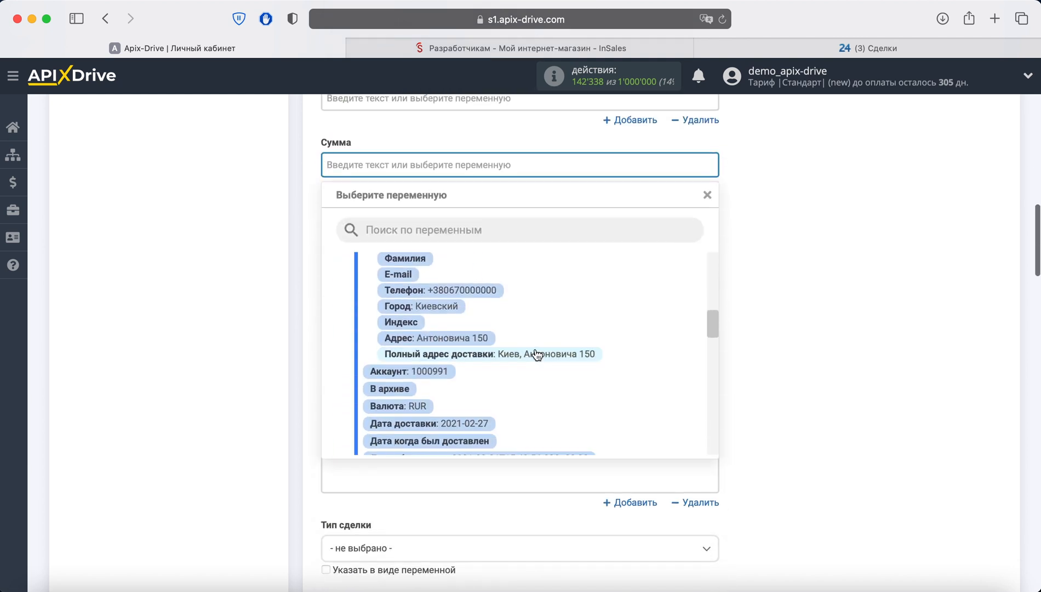
scroll(535, 348, "down", 12)
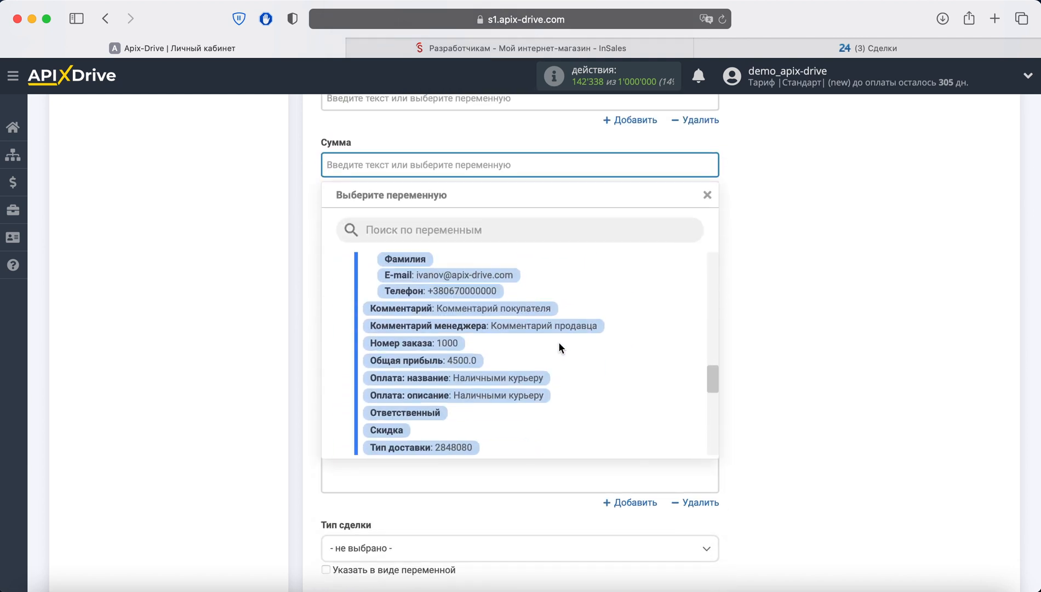
scroll(559, 346, "down", 8)
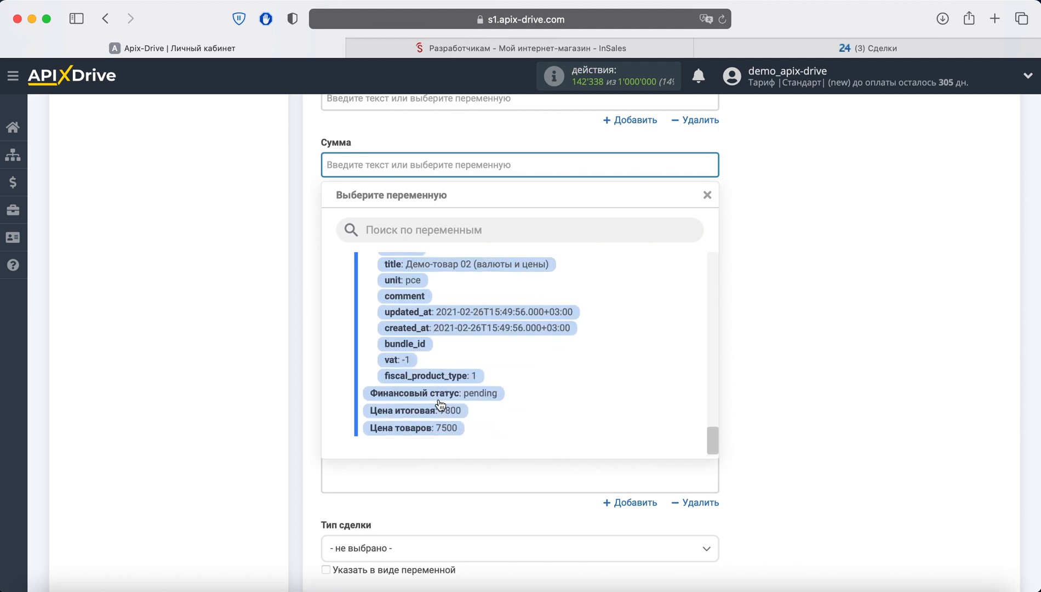
left_click(399, 430)
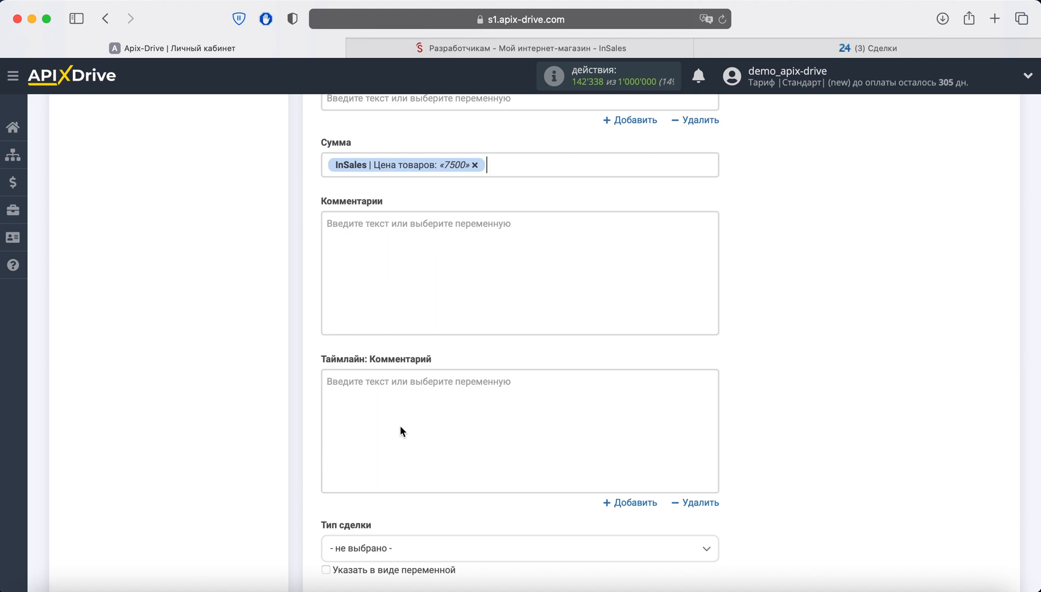
Save the deal field settings and send the test data to Битрикс24
scroll(400, 427, "down", 20)
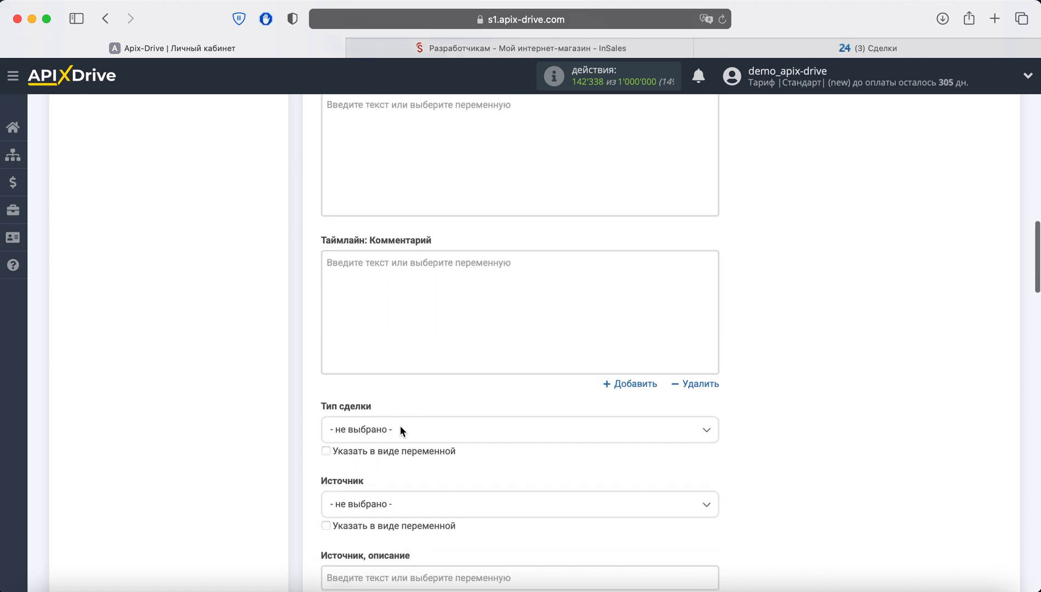
scroll(400, 425, "down", 15)
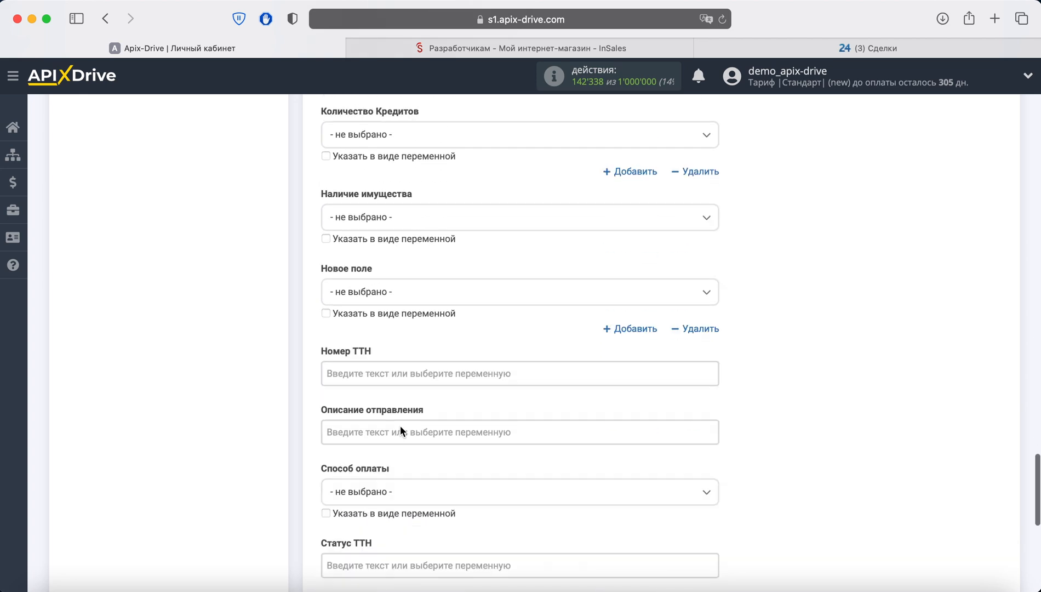
left_click(393, 422)
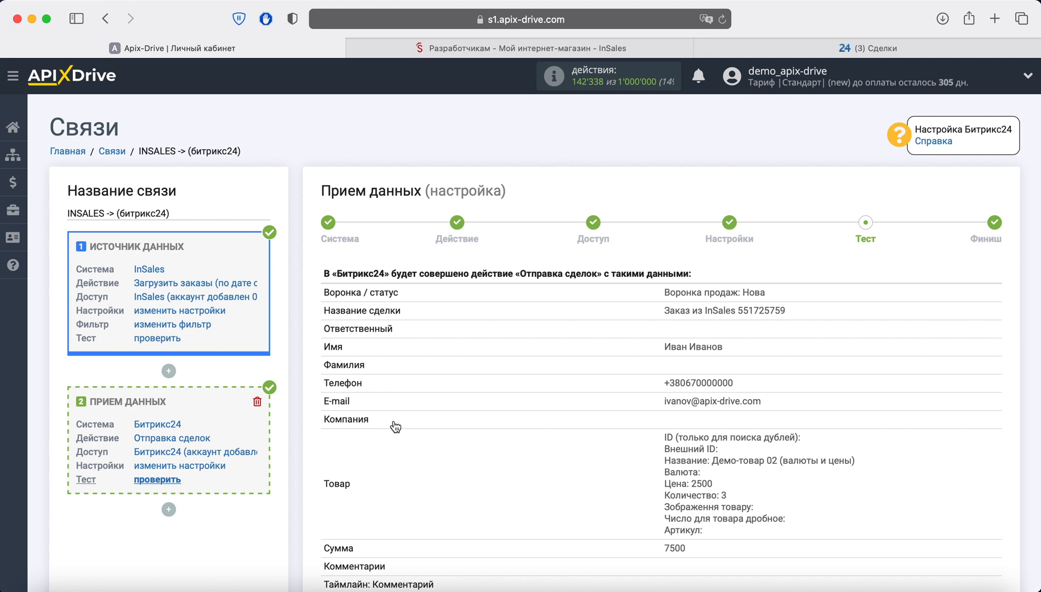
scroll(395, 426, "down", 15)
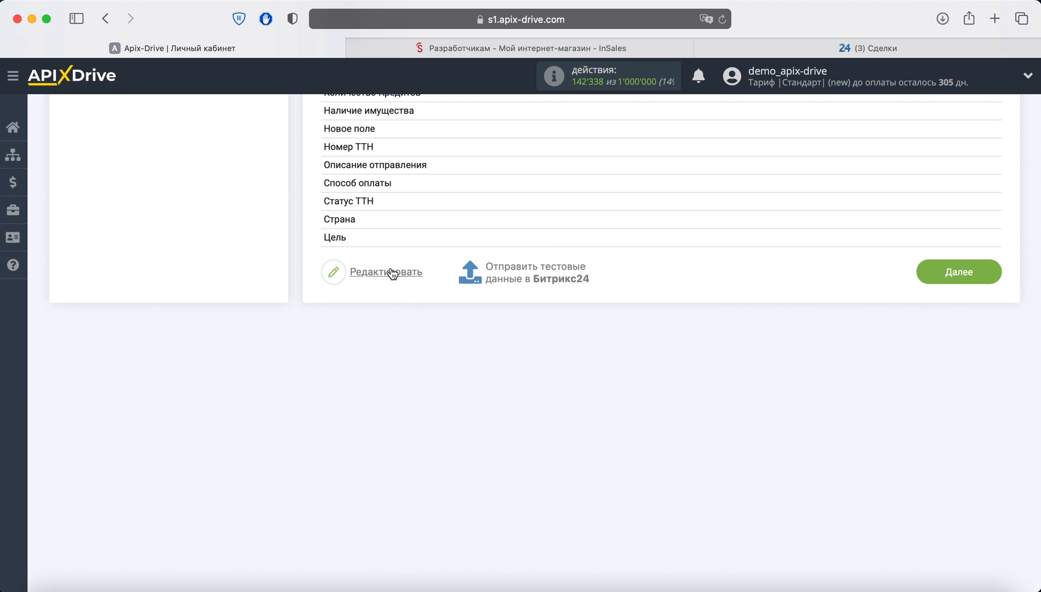
left_click(504, 271)
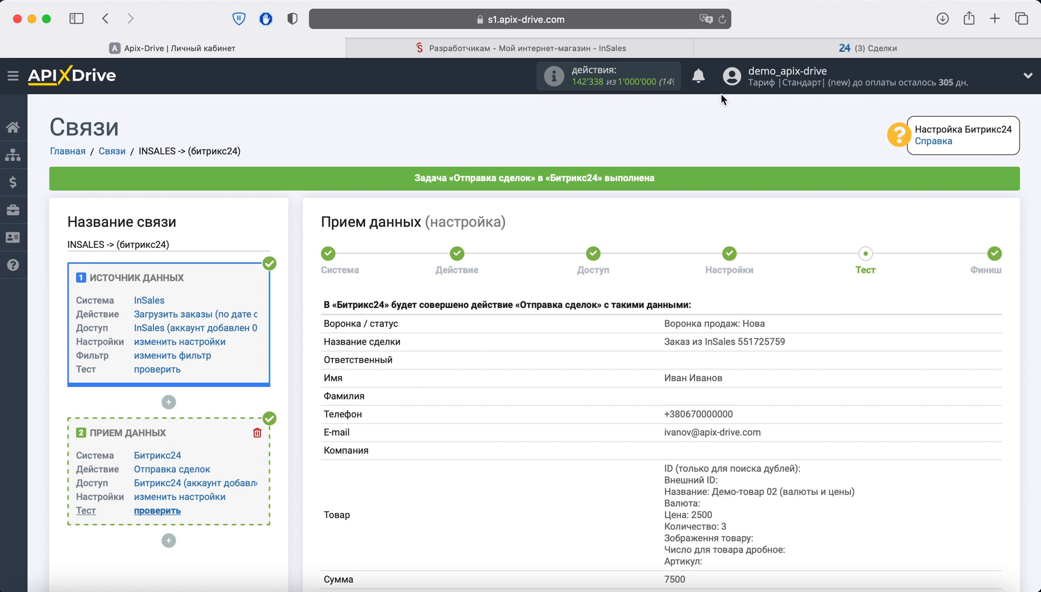
Switch to Bitrix24, refresh the deals board, and open the new «Заказ из InSales» deal to examine its transferred fields
left_click(793, 45)
left_click(722, 20)
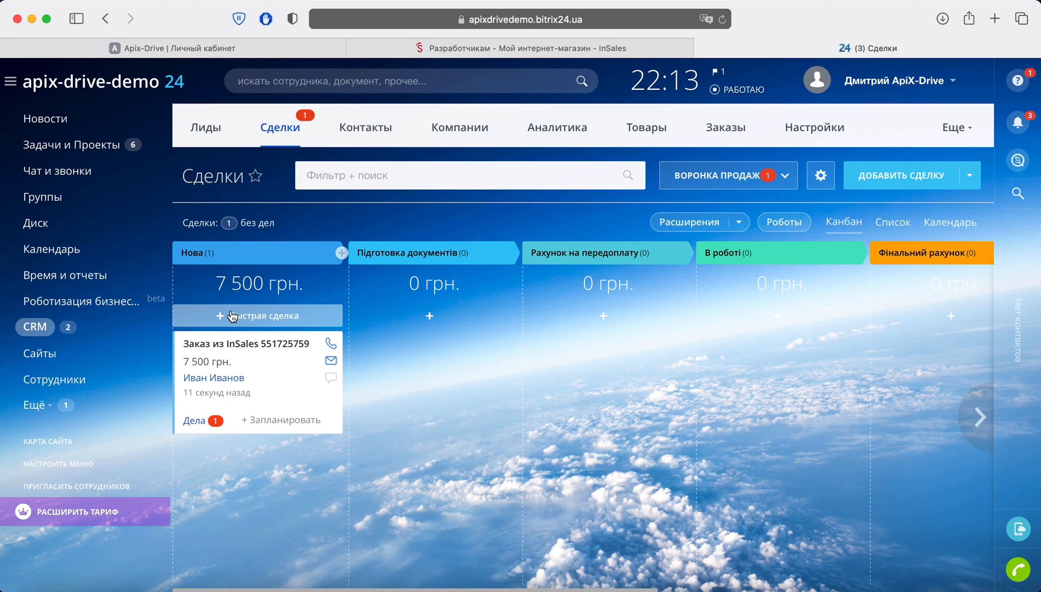
left_click(237, 343)
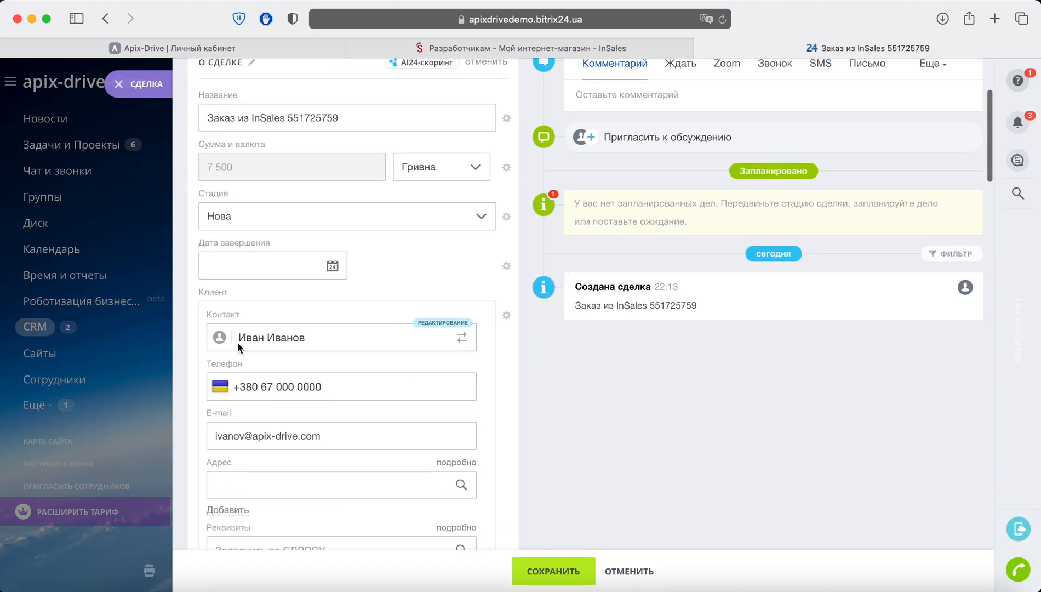
scroll(238, 346, "down", 10)
scroll(237, 342, "down", 15)
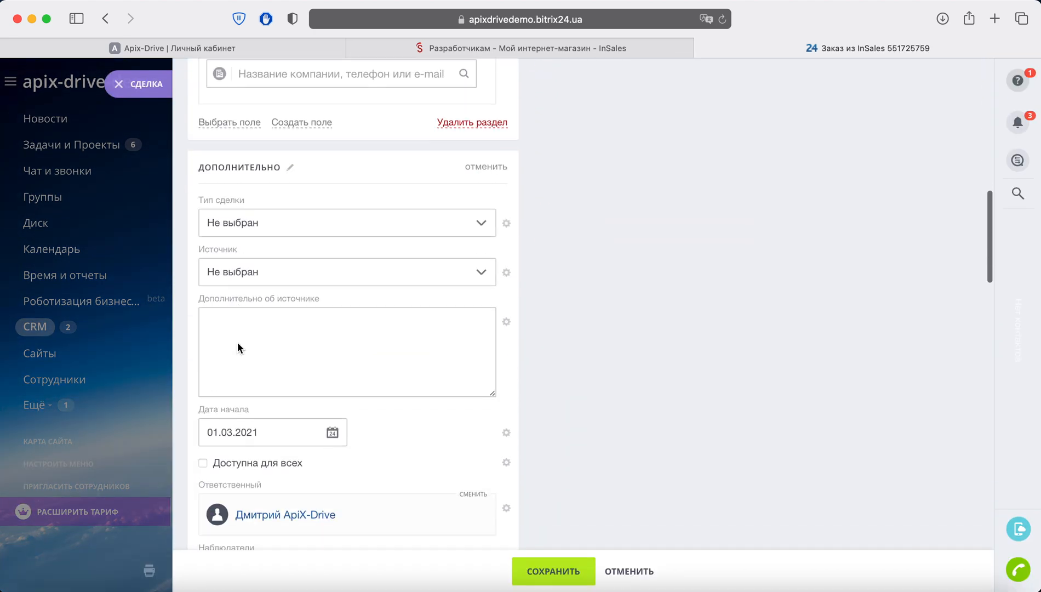
Examine the deal's remaining fields down to the product list in the Товары section
scroll(238, 345, "down", 15)
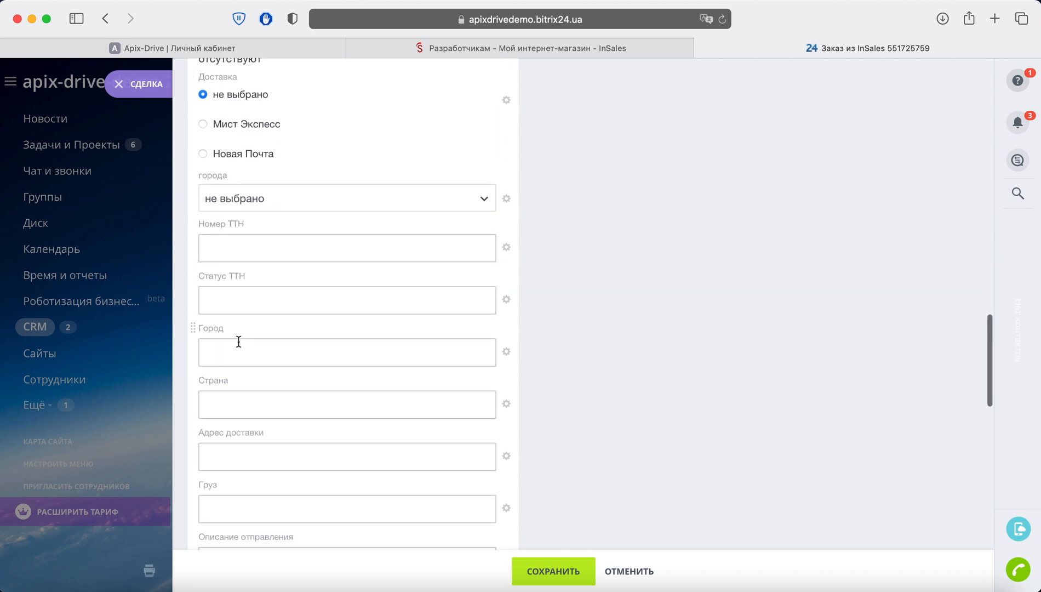
scroll(237, 339, "down", 8)
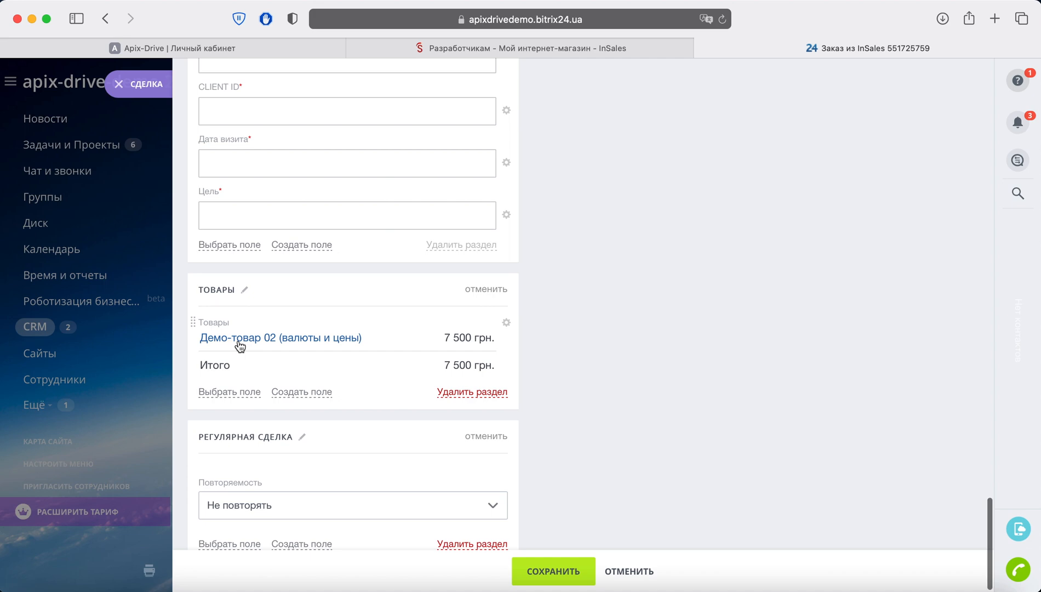
Switch back to ApiX-Drive, finish the Битрикс24 data reception setup, and enable automatic updates for the connection
left_click(190, 55)
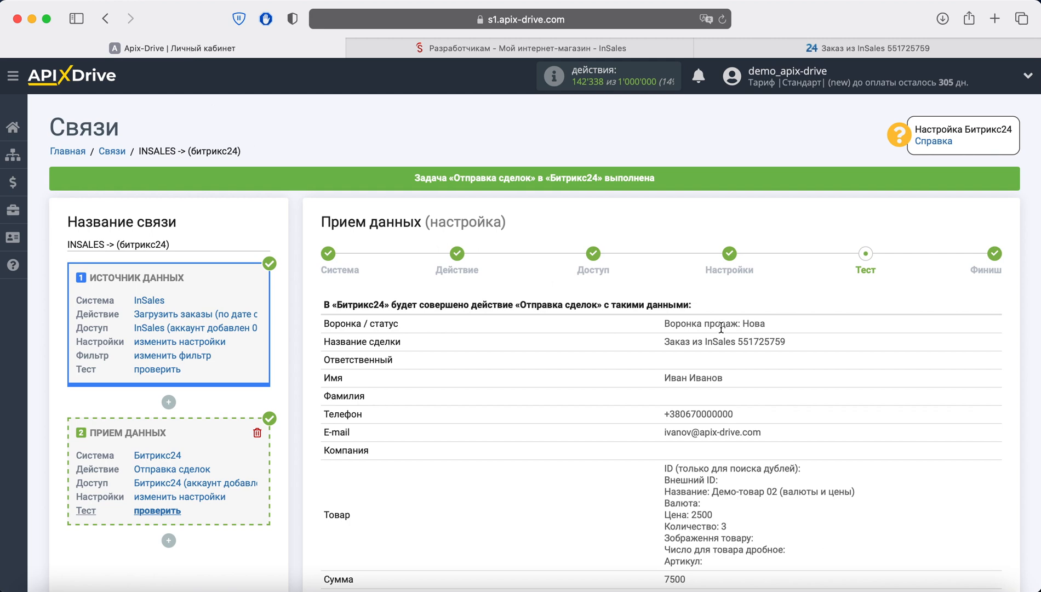
scroll(923, 381, "down", 6)
scroll(923, 387, "down", 8)
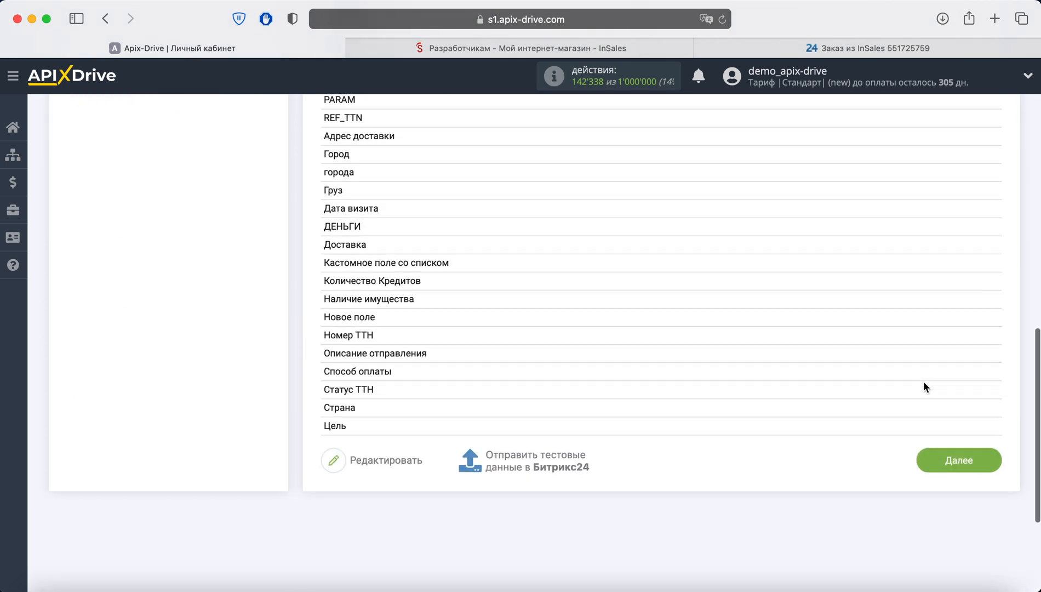
left_click(946, 459)
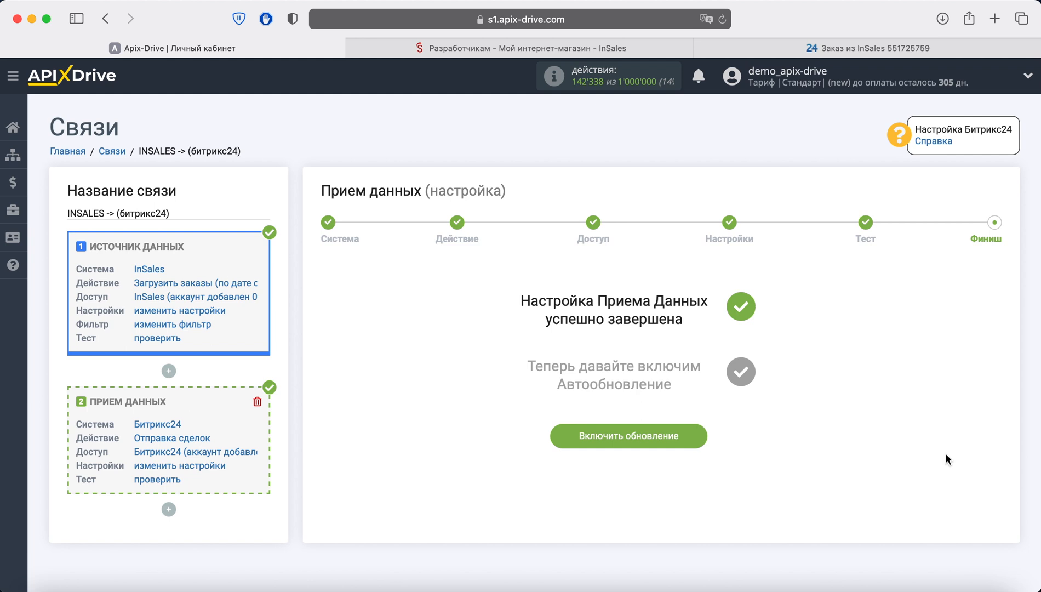
left_click(682, 434)
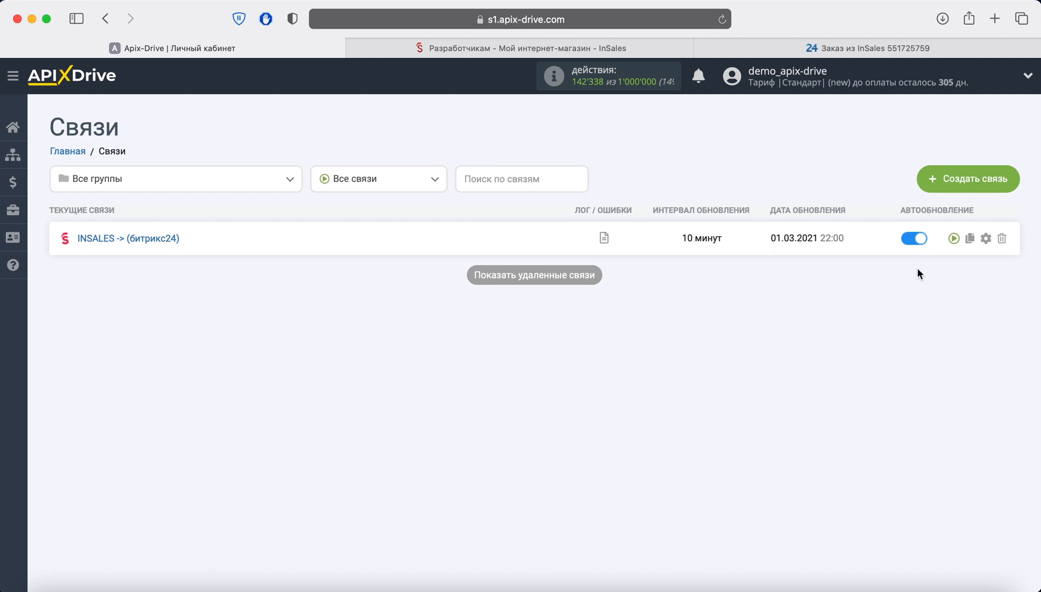
Set the update interval of the INSALES -> (битрикс24) connection to 5 минут and save its settings
left_click(986, 238)
left_click(531, 331)
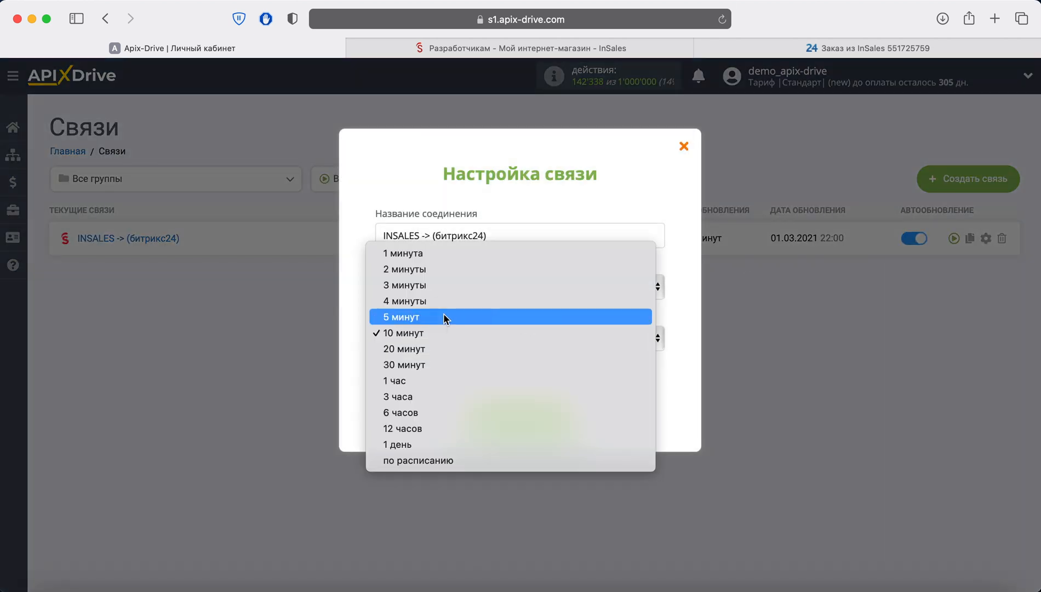
left_click(445, 317)
left_click(561, 426)
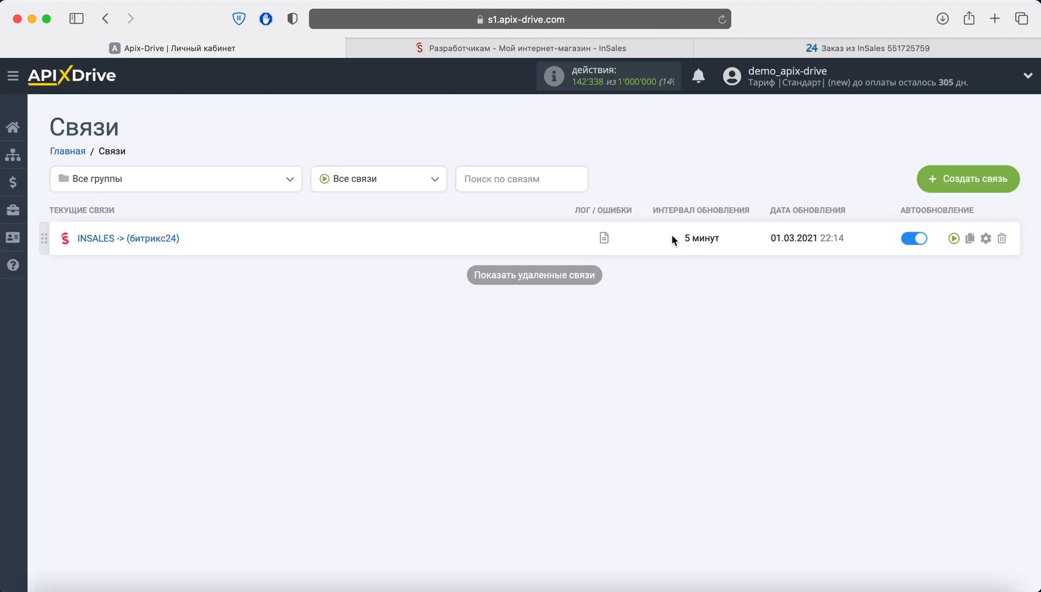